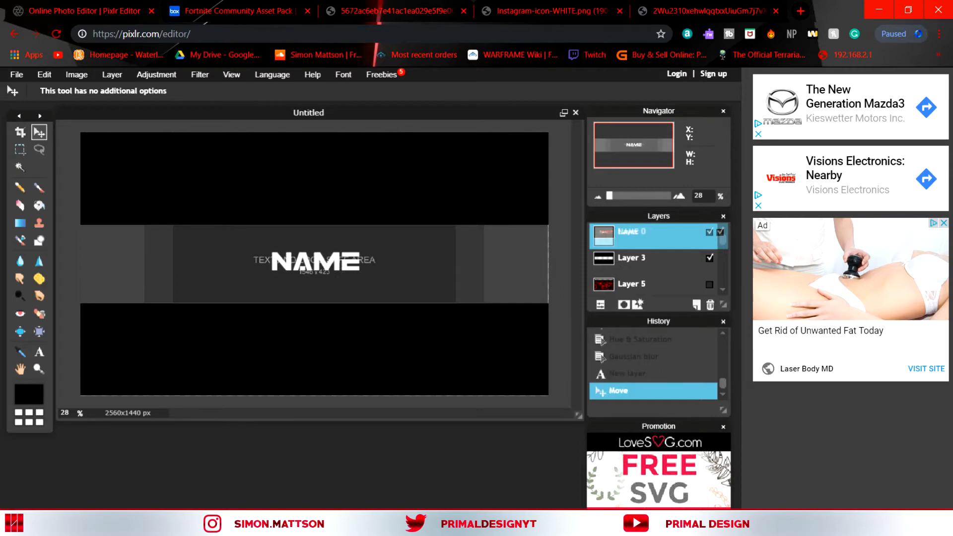
# Show the red background image on Layer 5 and select the NAME text layer
pyautogui.click(710, 285)
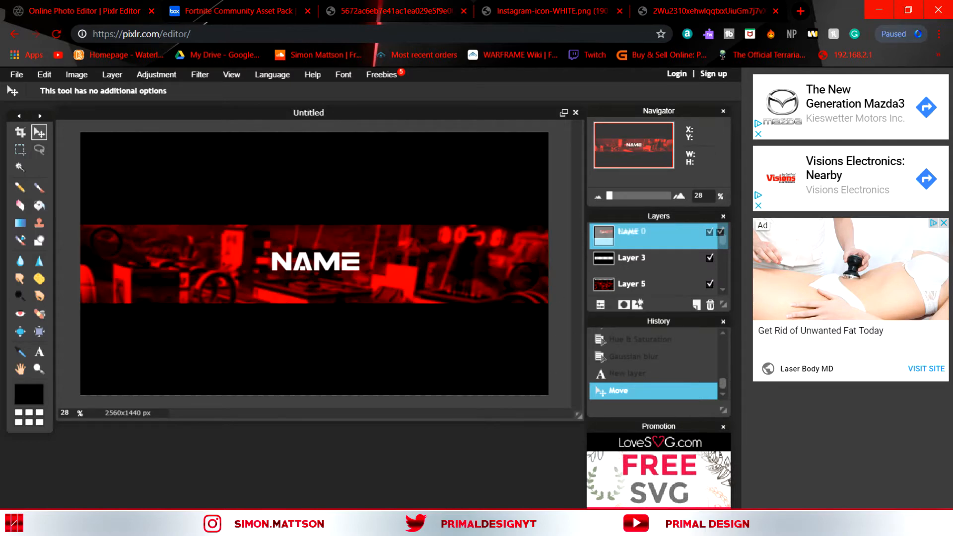
pyautogui.click(653, 261)
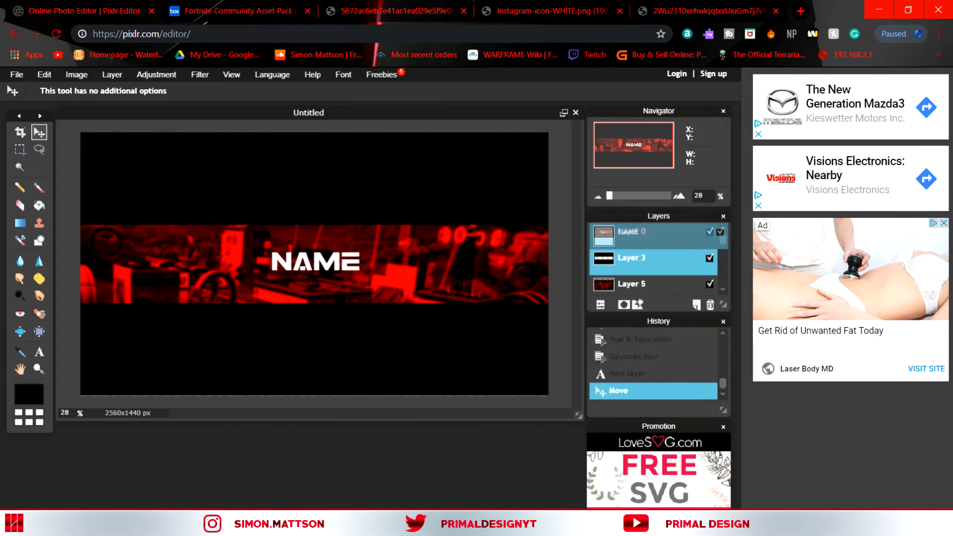
pyautogui.click(652, 234)
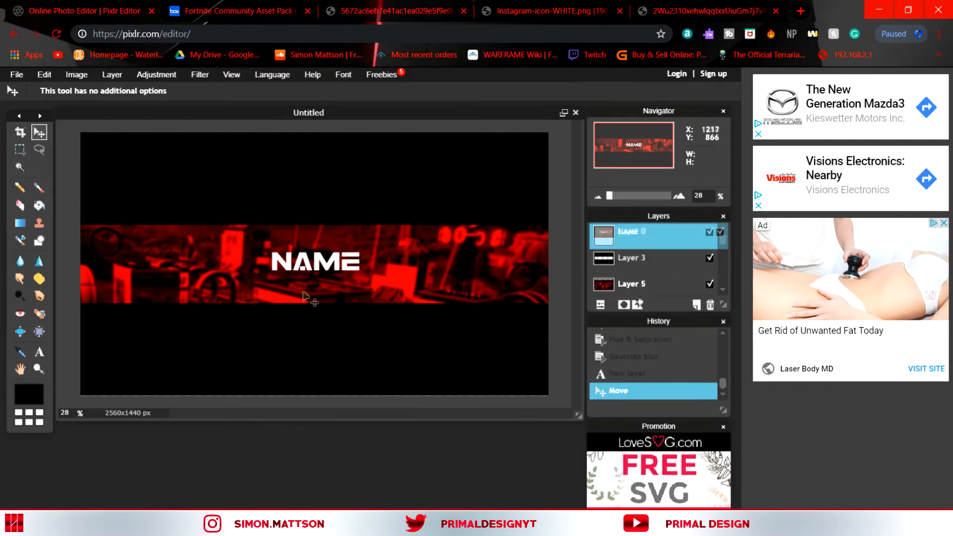
# Add an inner shadow layer style to the NAME text with opacity 88, distance 6 and size 0
pyautogui.rightClick(661, 229)
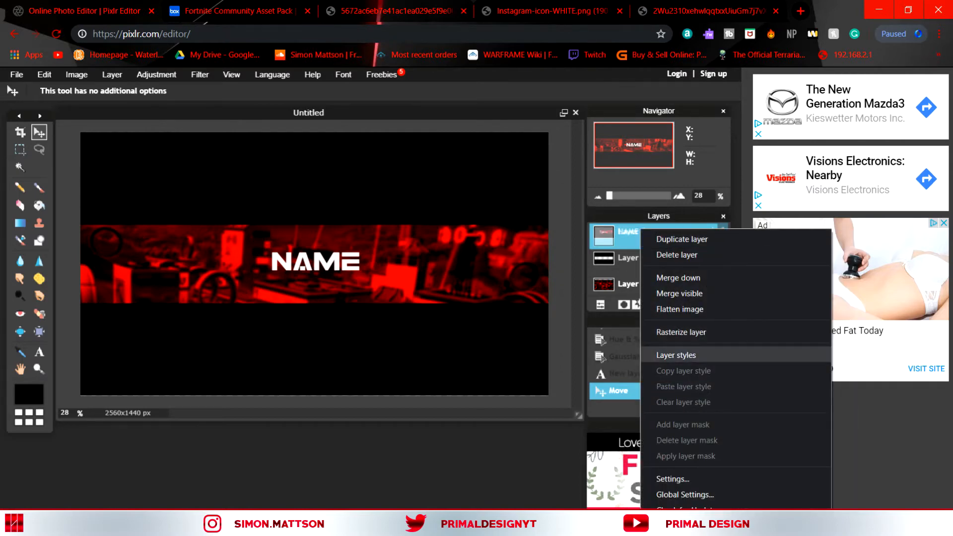
pyautogui.click(697, 355)
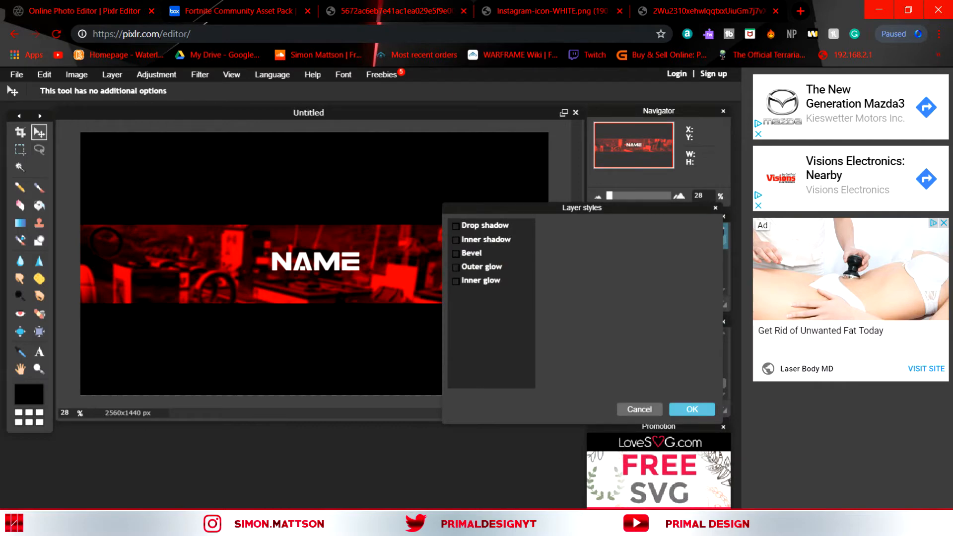
pyautogui.click(456, 240)
pyautogui.click(486, 239)
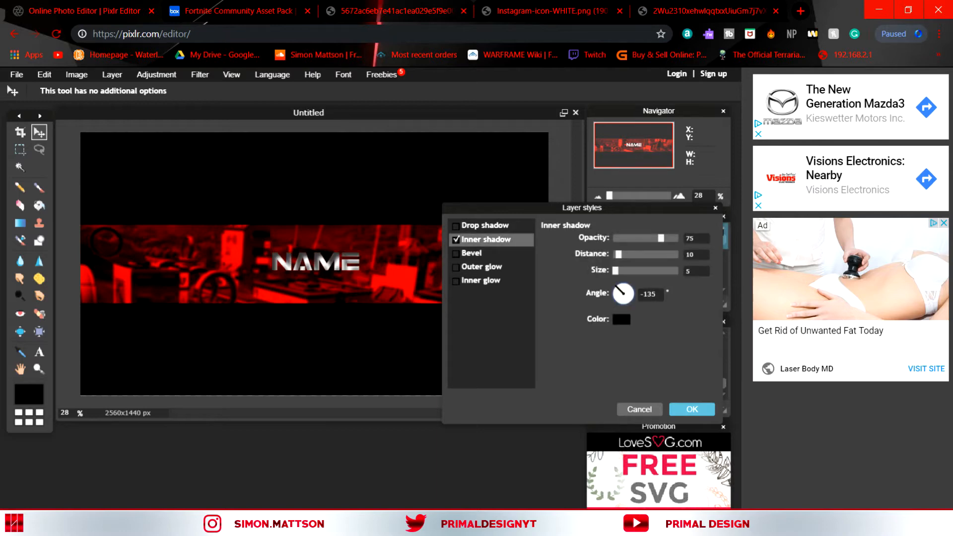
pyautogui.moveTo(660, 238)
pyautogui.mouseDown()
pyautogui.moveTo(644, 239)
pyautogui.moveTo(671, 238)
pyautogui.mouseUp()
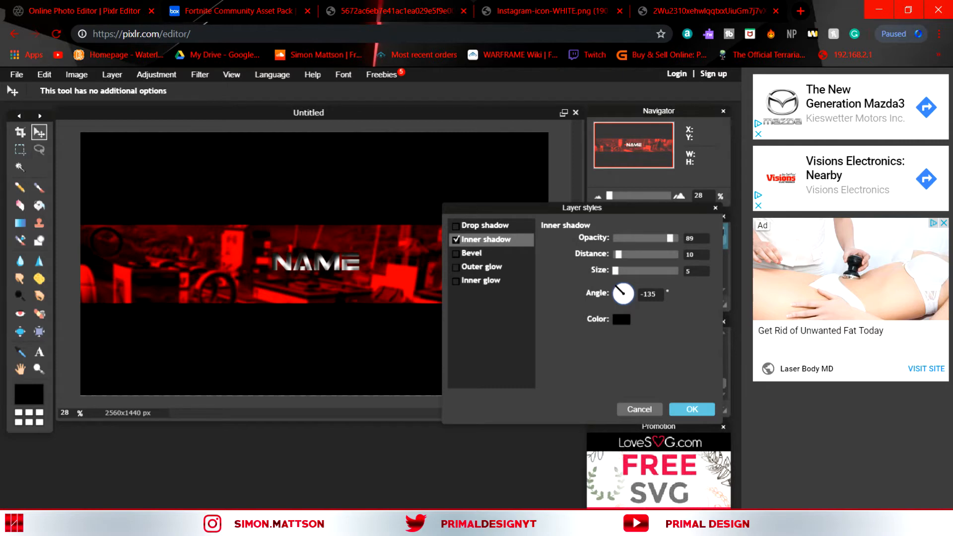
pyautogui.moveTo(618, 254)
pyautogui.mouseDown()
pyautogui.moveTo(629, 270)
pyautogui.moveTo(612, 271)
pyautogui.mouseUp()
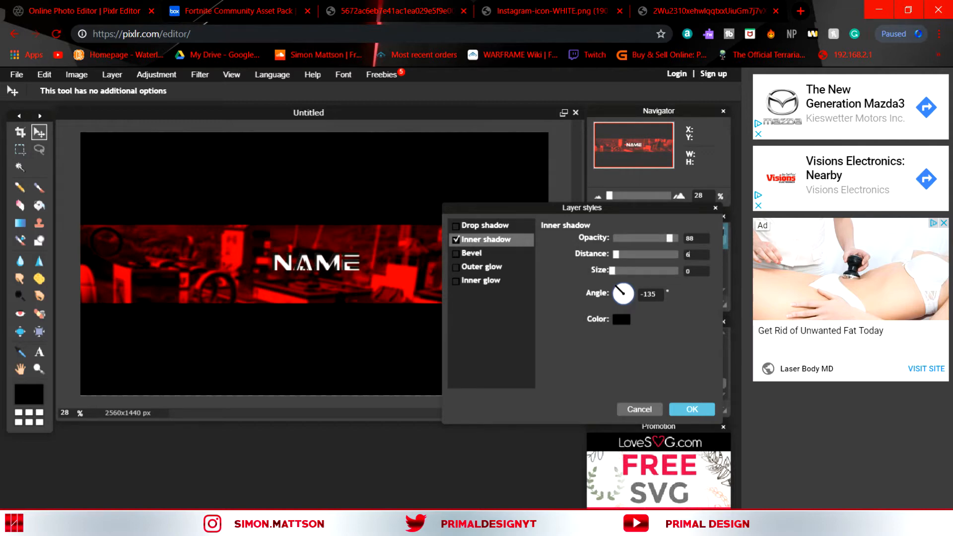
# Try several distances for the inner shadow, ending at 2
pyautogui.moveTo(616, 254); pyautogui.dragTo(614, 254)
pyautogui.press('BackSpace')
pyautogui.write('2')
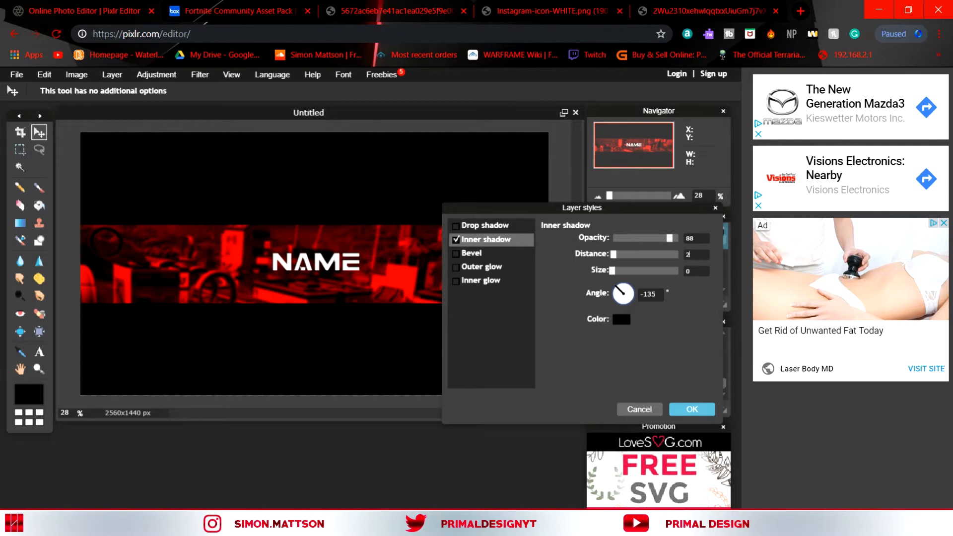
pyautogui.press('BackSpace')
pyautogui.write('5')
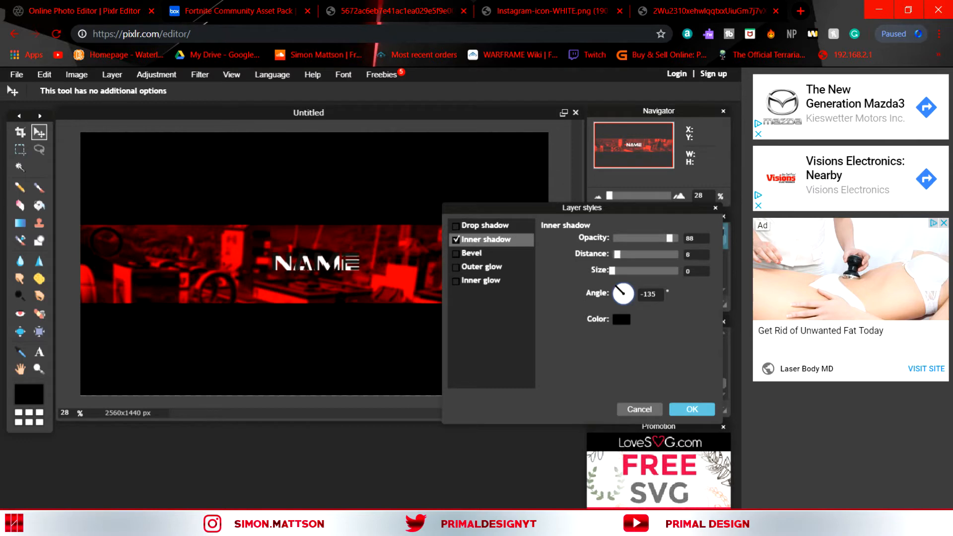
pyautogui.press('BackSpace')
pyautogui.write('2')
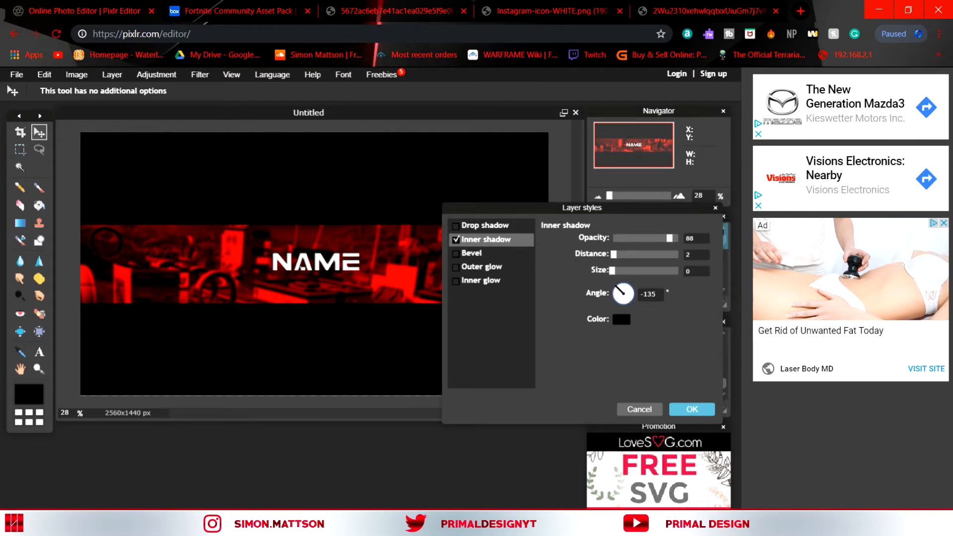
# Try several sizes for the inner shadow, ending at 9
pyautogui.press('BackSpace')
pyautogui.write('4')
pyautogui.press('BackSpace')
pyautogui.write('1')
pyautogui.press('BackSpace')
pyautogui.write('9')
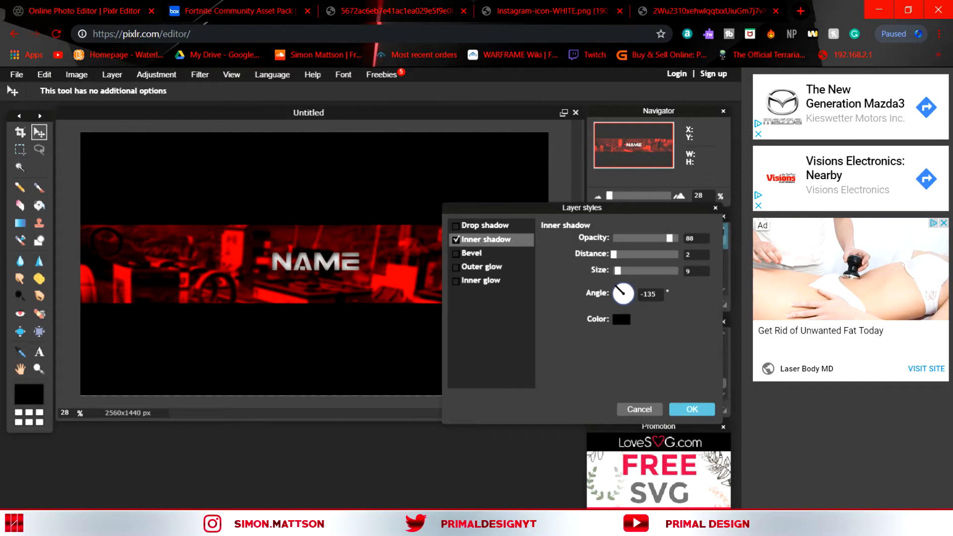
# Try an inner shadow distance of 8 with a smaller size of 6
pyautogui.press('BackSpace')
pyautogui.write('8')
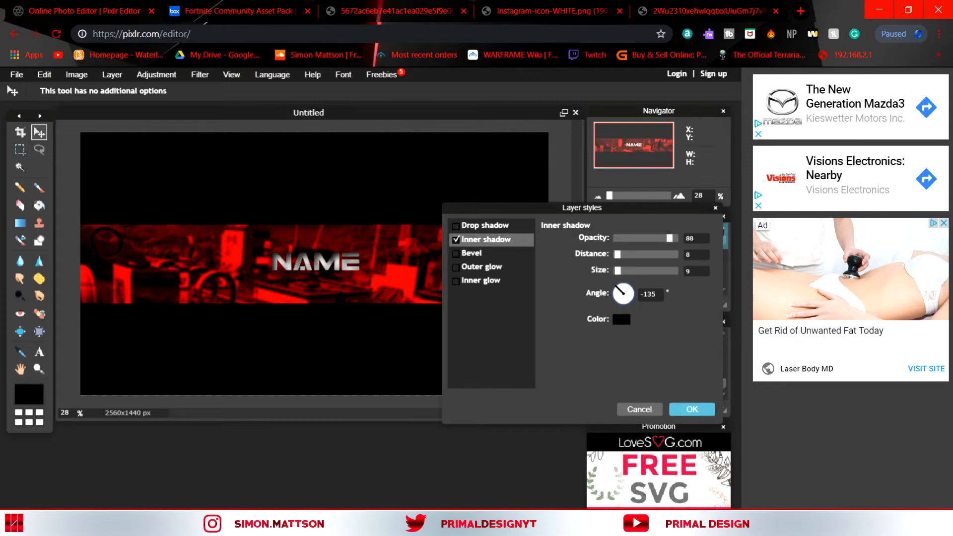
pyautogui.press('BackSpace')
pyautogui.write('8')
pyautogui.press('BackSpace')
pyautogui.write('7')
pyautogui.press('BackSpace')
pyautogui.write('5')
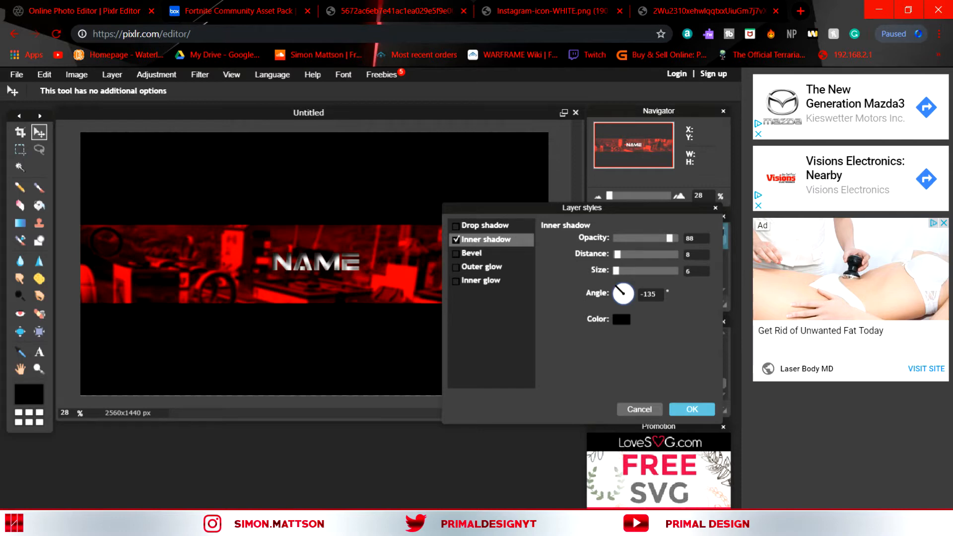
# Set the inner shadow's opacity to 73, its size to 2 and its distance to 4
pyautogui.moveTo(670, 238); pyautogui.dragTo(659, 238)
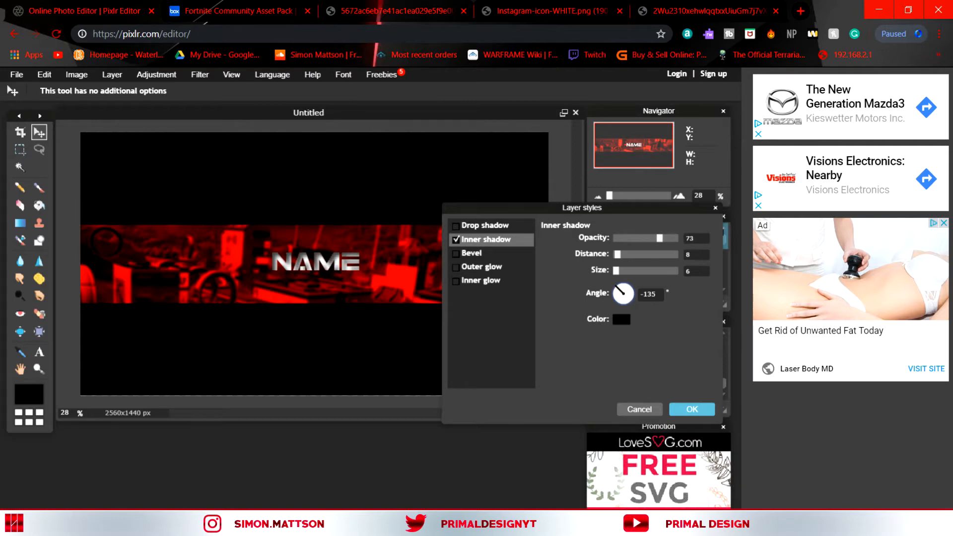
pyautogui.press('BackSpace')
pyautogui.write('3')
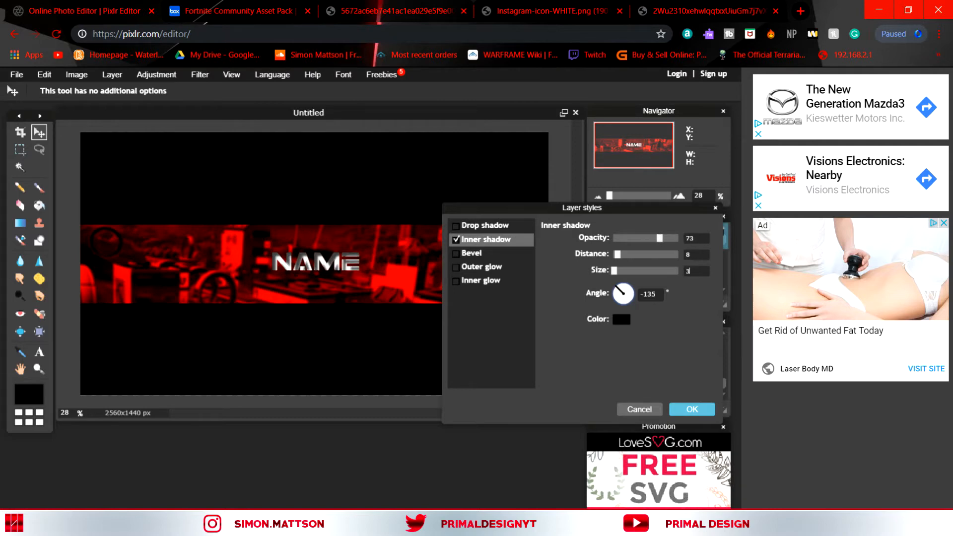
pyautogui.press('BackSpace')
pyautogui.write('1')
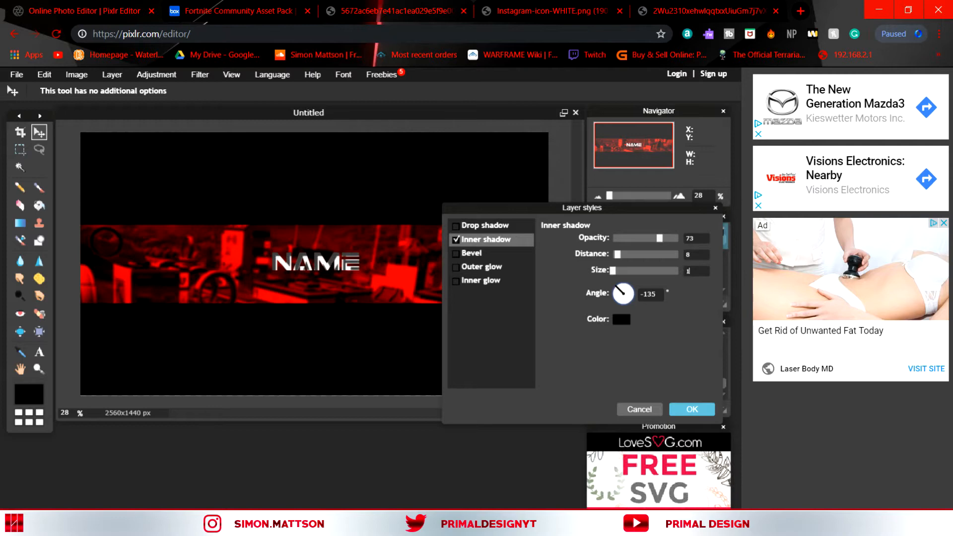
pyautogui.press('BackSpace')
pyautogui.write('2')
pyautogui.press('BackSpace')
pyautogui.write('4')
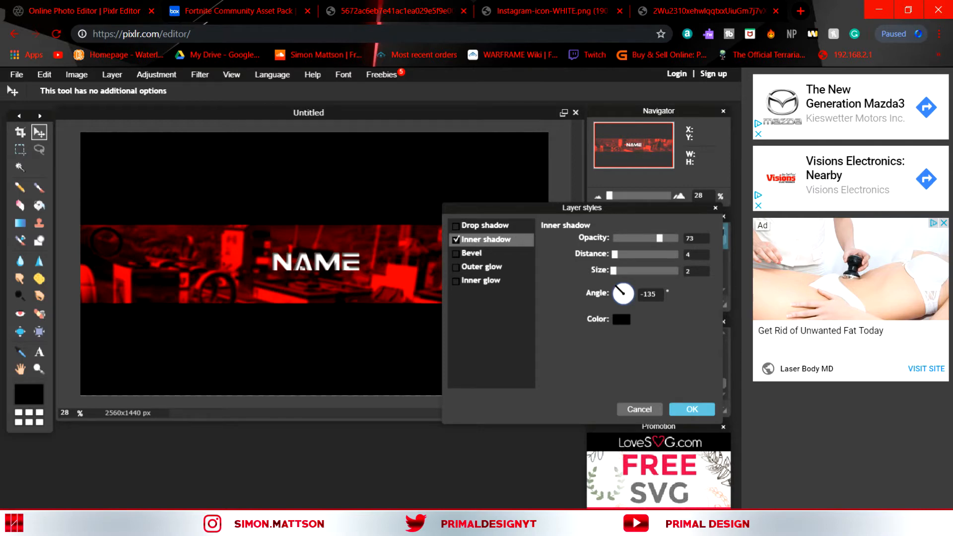
# Add an inner bevel with distance 1 and size 0, and apply the layer styles to the NAME text
pyautogui.click(456, 253)
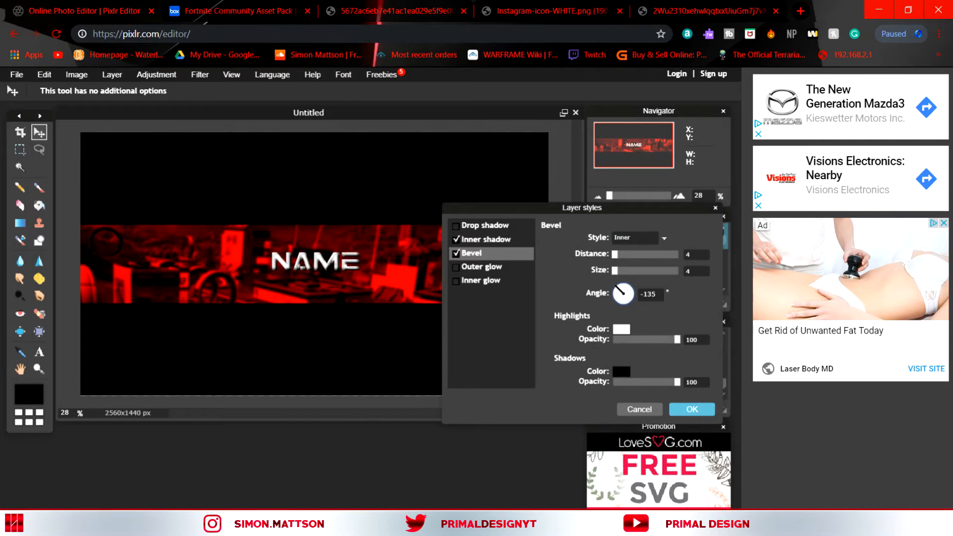
pyautogui.moveTo(615, 254)
pyautogui.mouseDown()
pyautogui.moveTo(657, 254)
pyautogui.moveTo(612, 254)
pyautogui.mouseUp()
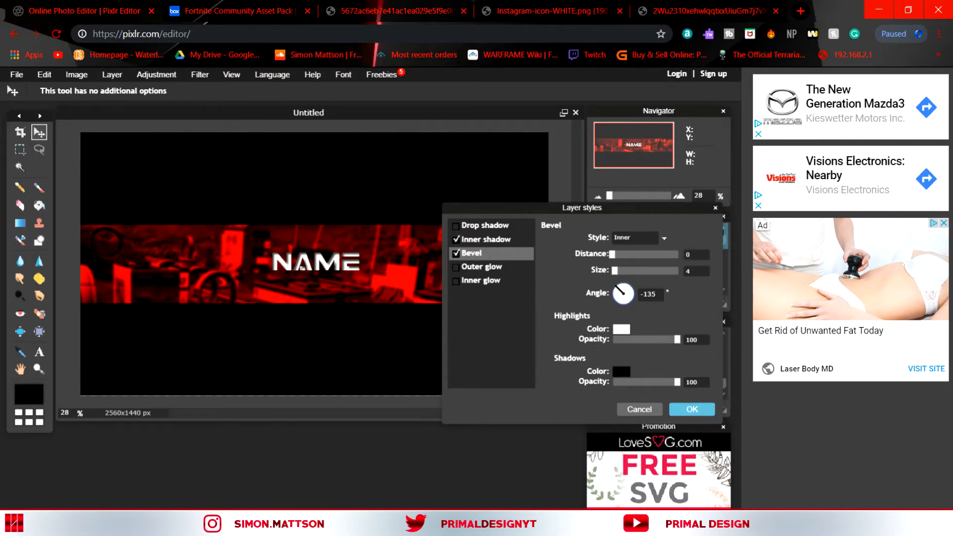
pyautogui.moveTo(615, 271)
pyautogui.mouseDown()
pyautogui.moveTo(615, 254)
pyautogui.moveTo(612, 271)
pyautogui.moveTo(637, 254)
pyautogui.moveTo(615, 254)
pyautogui.mouseUp()
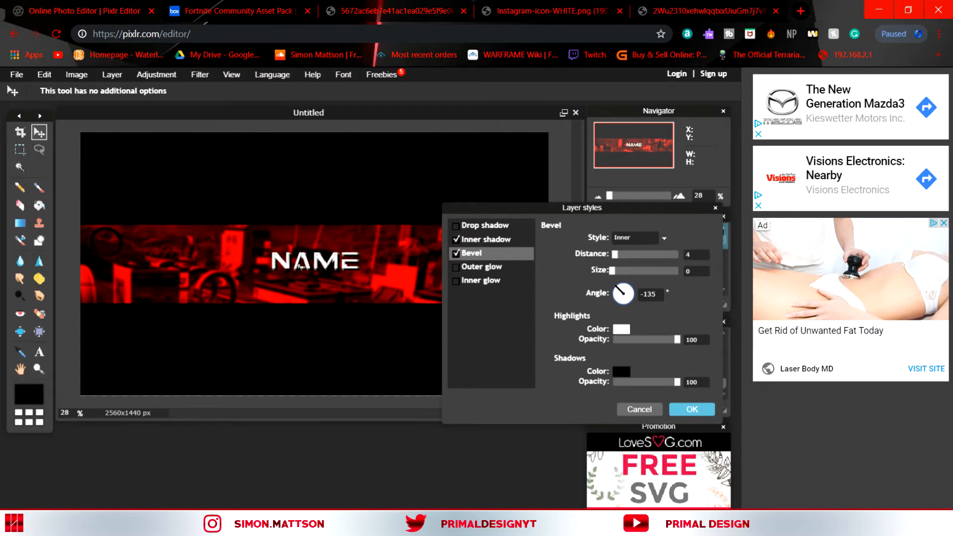
pyautogui.press('BackSpace')
pyautogui.write('1')
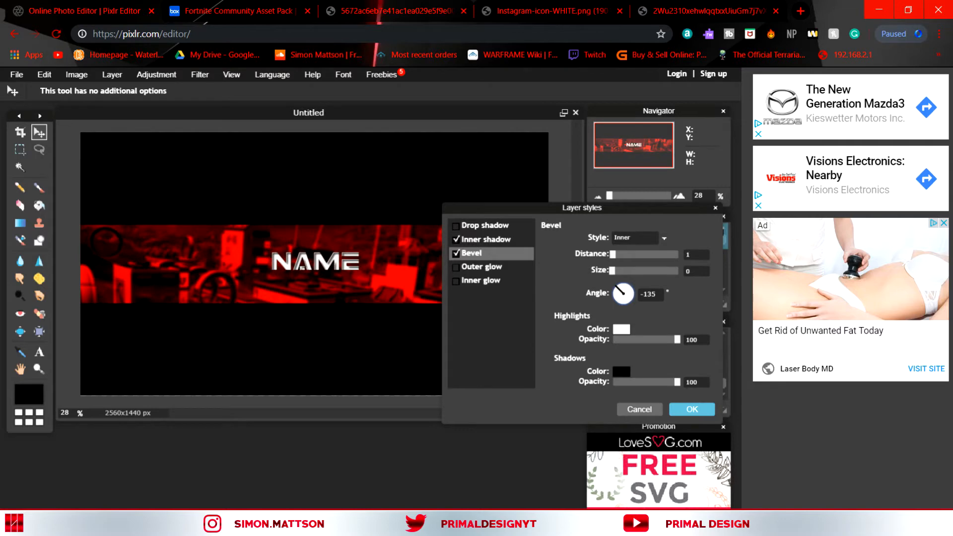
pyautogui.press('BackSpace')
pyautogui.write('2')
pyautogui.press('BackSpace')
pyautogui.write('1')
pyautogui.press('Return')
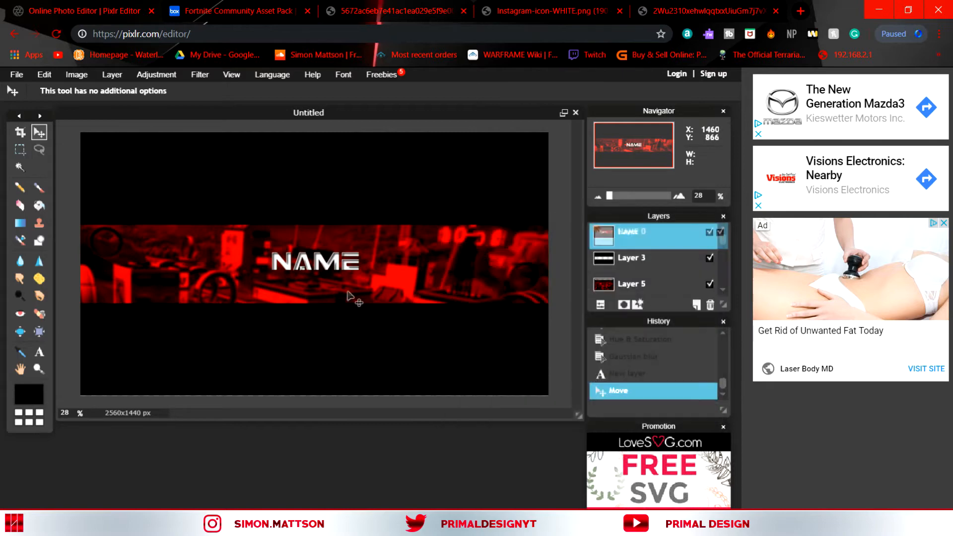
# Reopen the NAME layer's styles and add an inner glow with size 16
pyautogui.scroll(3, 347, 297)
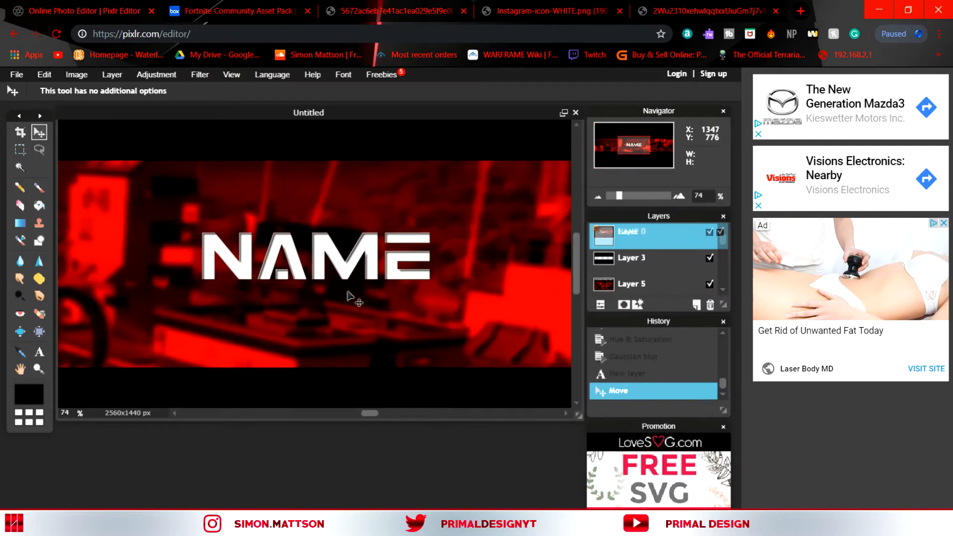
pyautogui.rightClick(665, 229)
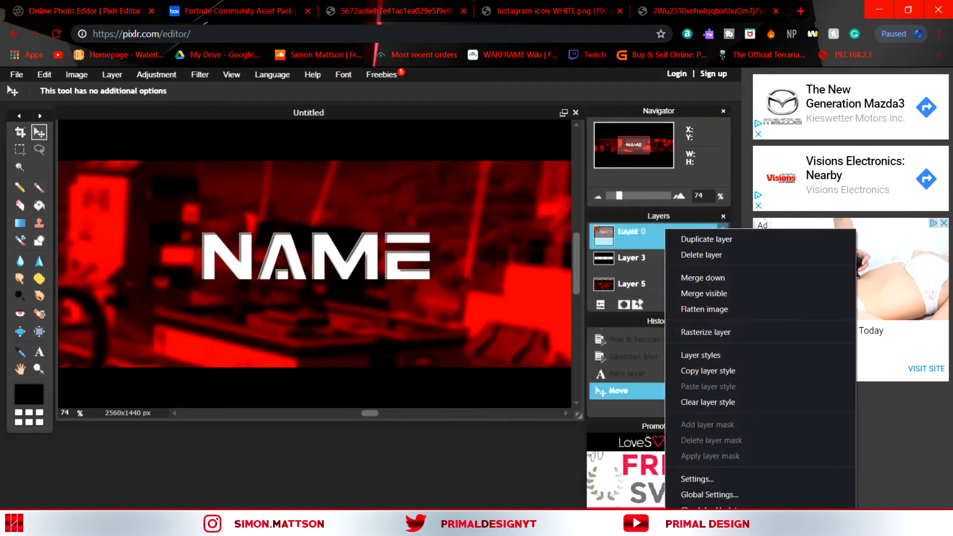
pyautogui.click(705, 355)
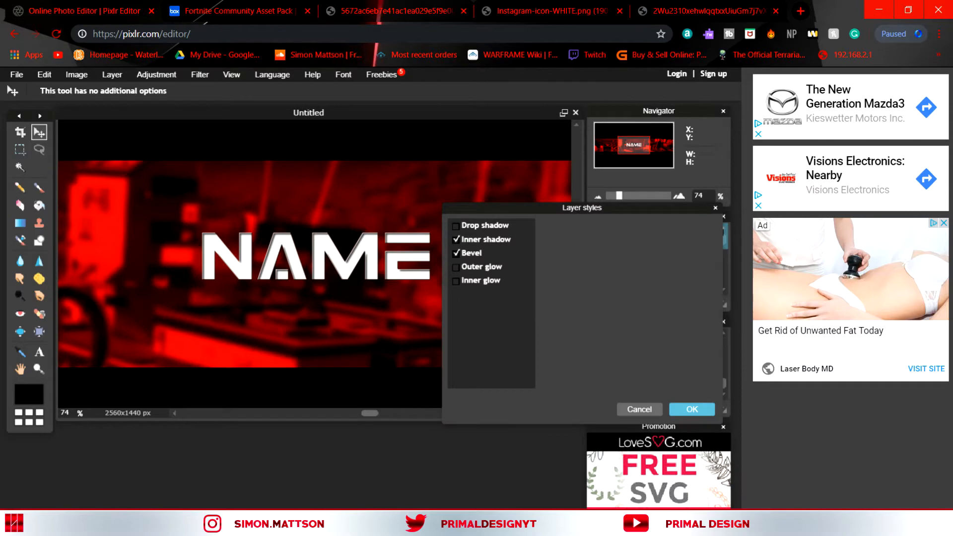
pyautogui.click(456, 281)
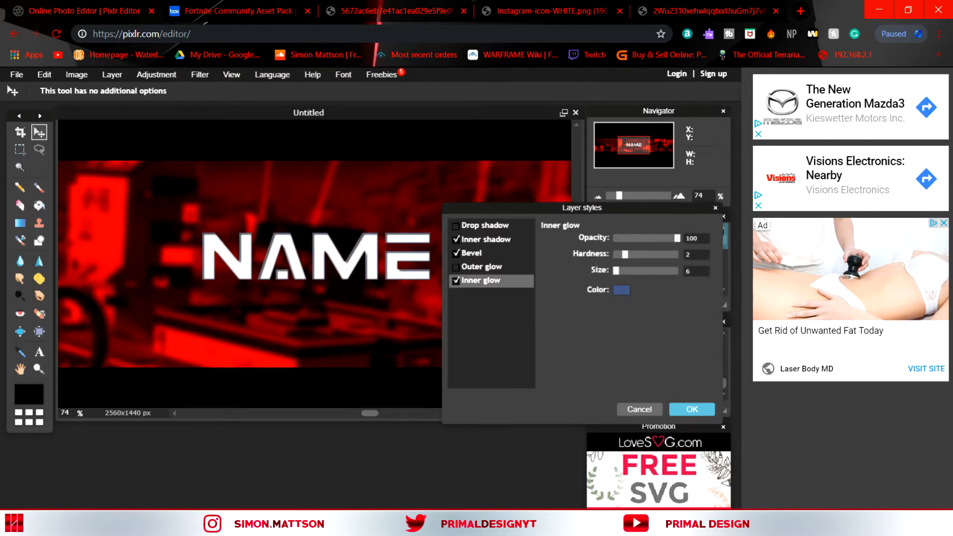
pyautogui.moveTo(616, 271); pyautogui.dragTo(622, 270)
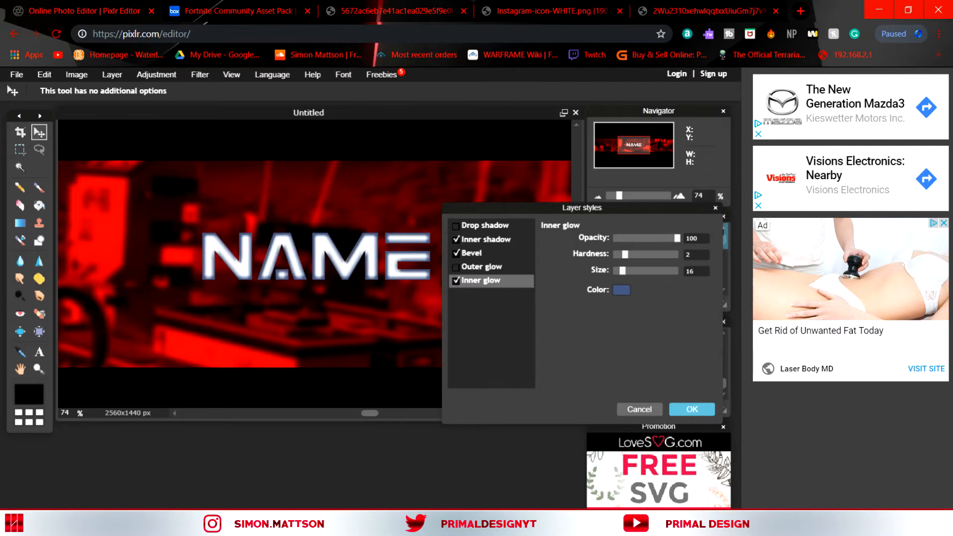
# Change the inner glow's color to white (ffffff) and set its hardness to 3 and size to 5
pyautogui.click(621, 290)
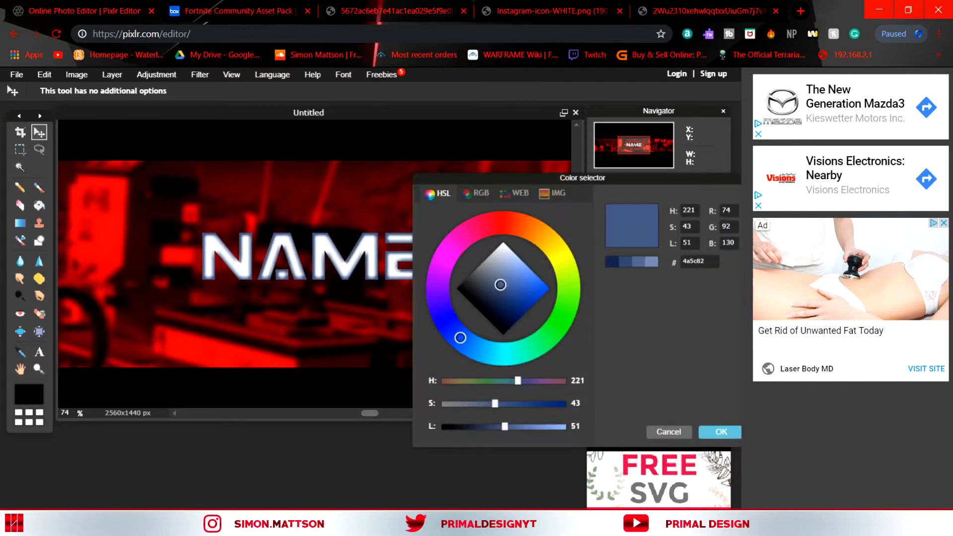
pyautogui.click(503, 242)
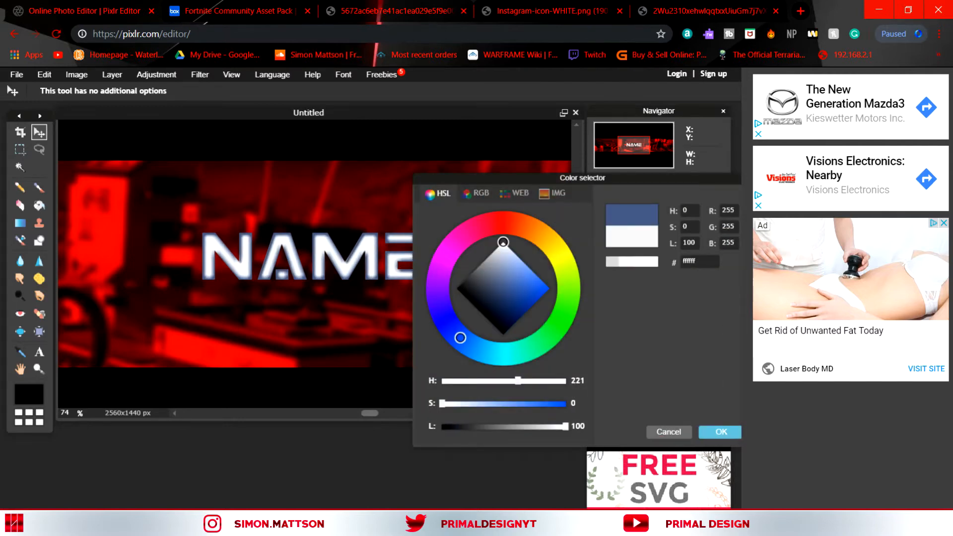
pyautogui.press('Return')
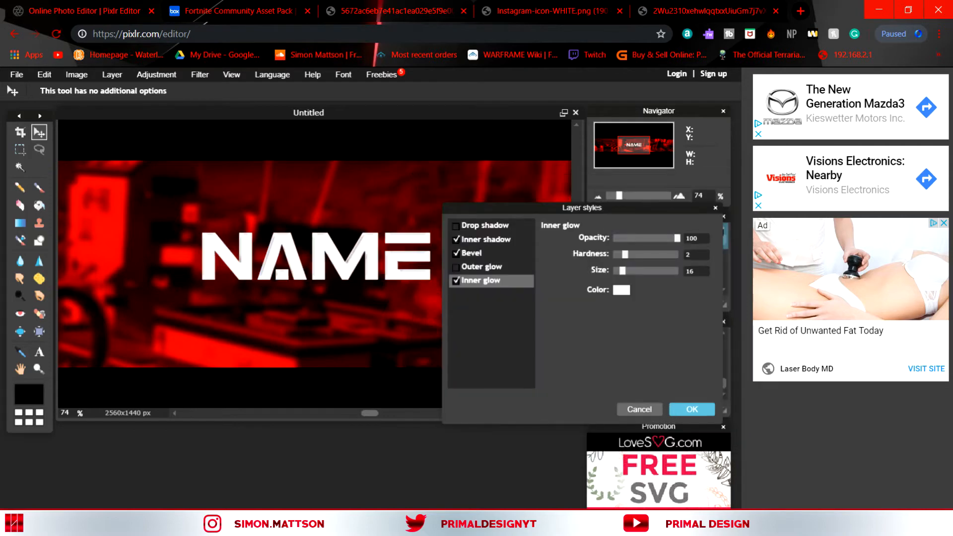
pyautogui.moveTo(623, 270)
pyautogui.mouseDown()
pyautogui.moveTo(612, 271)
pyautogui.moveTo(628, 255)
pyautogui.mouseUp()
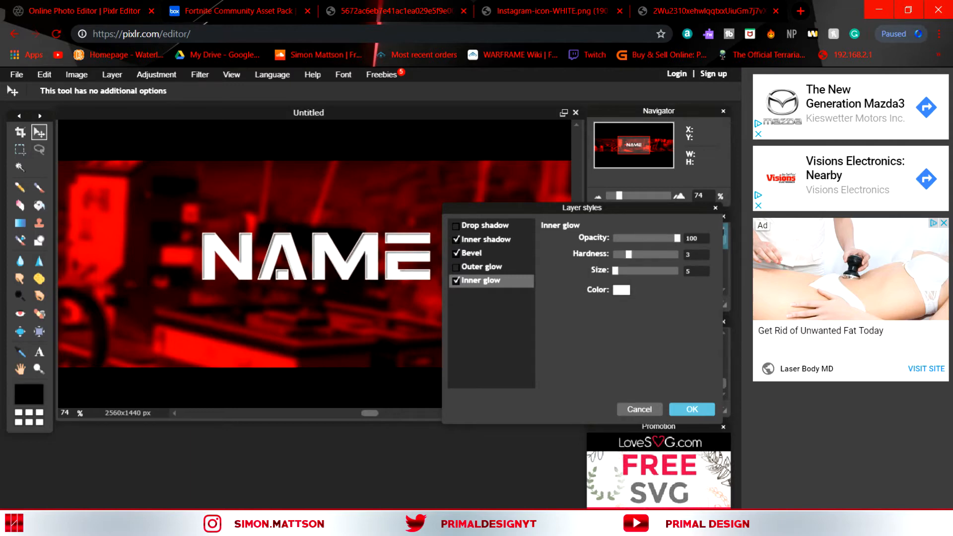
# Adjust the inner shadow to opacity 100, distance 5 and size 6
pyautogui.click(486, 239)
pyautogui.moveTo(659, 238); pyautogui.dragTo(677, 238)
pyautogui.moveTo(614, 270)
pyautogui.mouseDown()
pyautogui.moveTo(618, 254)
pyautogui.moveTo(617, 270)
pyautogui.mouseUp()
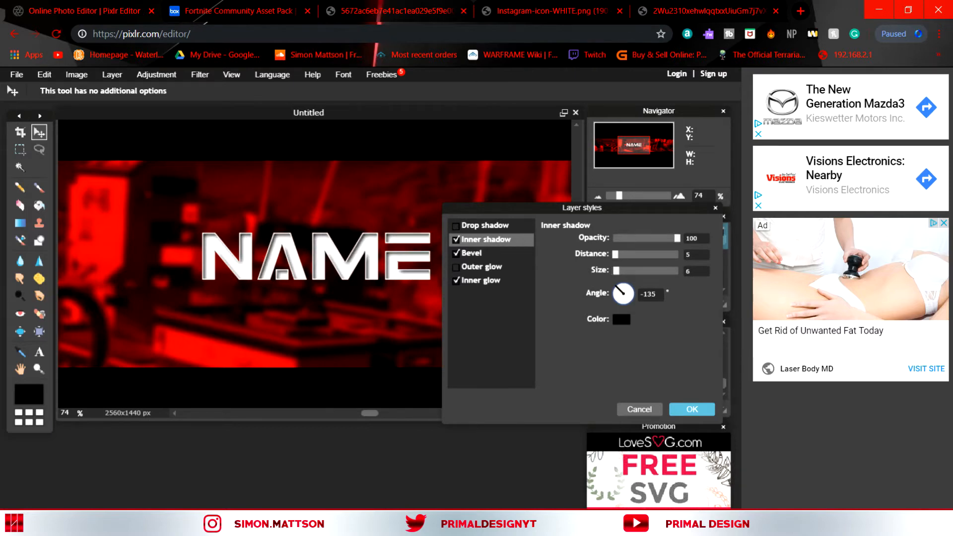
# Set the NAME text's bevel size to 0 and lower the bevel's shadow opacity to 21
pyautogui.click(472, 253)
pyautogui.moveTo(613, 254); pyautogui.dragTo(618, 255)
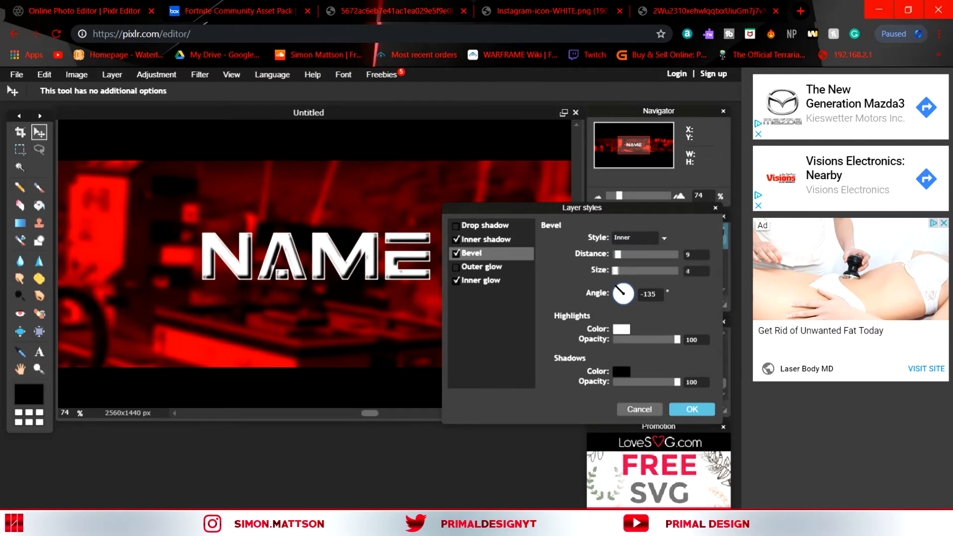
pyautogui.moveTo(677, 340)
pyautogui.mouseDown()
pyautogui.moveTo(612, 340)
pyautogui.moveTo(677, 339)
pyautogui.mouseUp()
pyautogui.moveTo(678, 382); pyautogui.dragTo(637, 381)
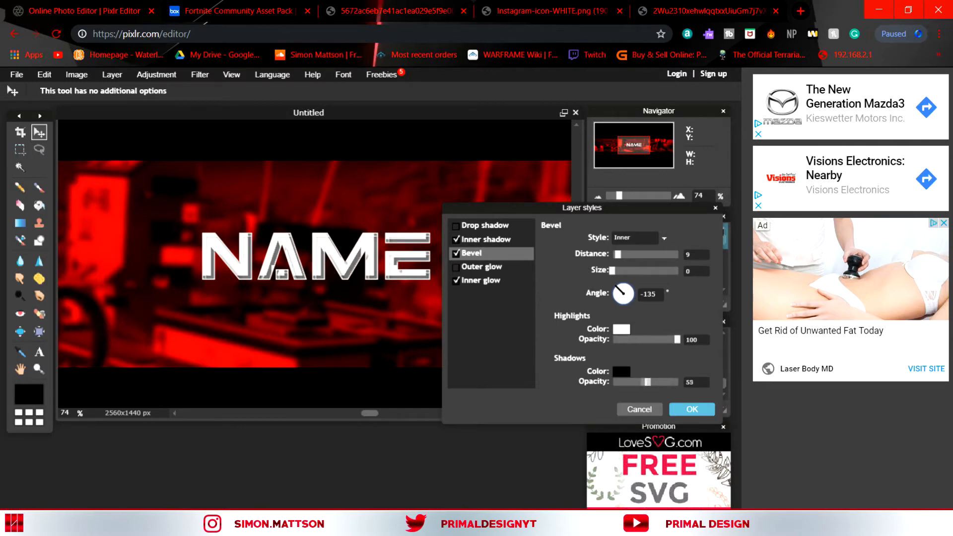
pyautogui.moveTo(637, 382); pyautogui.dragTo(626, 382)
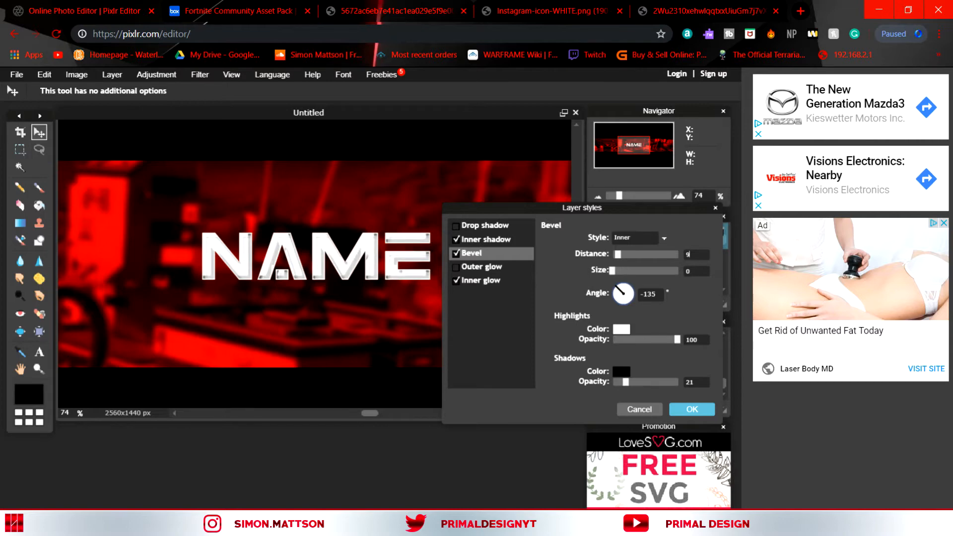
# Set the bevel's distance to 5
pyautogui.press('BackSpace')
pyautogui.write('3')
pyautogui.press('BackSpace')
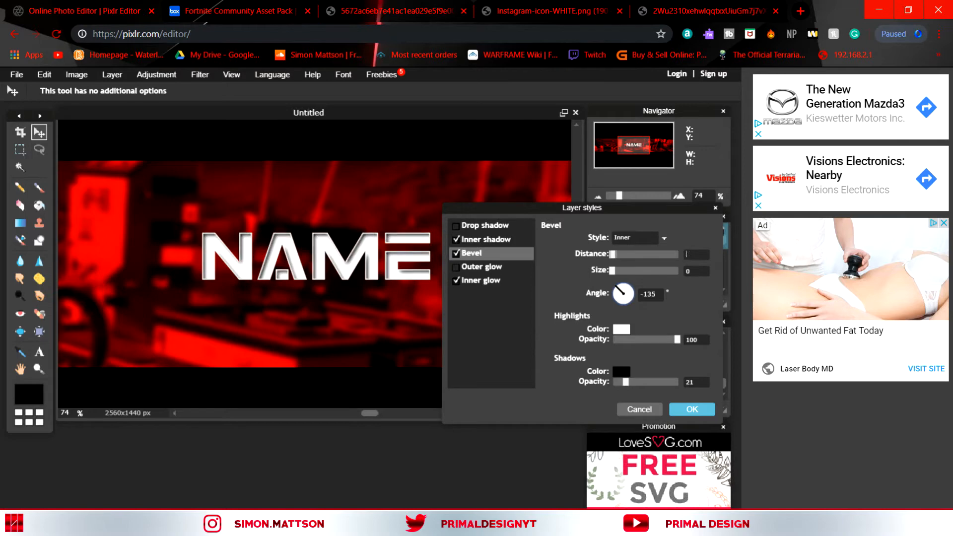
pyautogui.write('2')
pyautogui.press('BackSpace')
pyautogui.write('5')
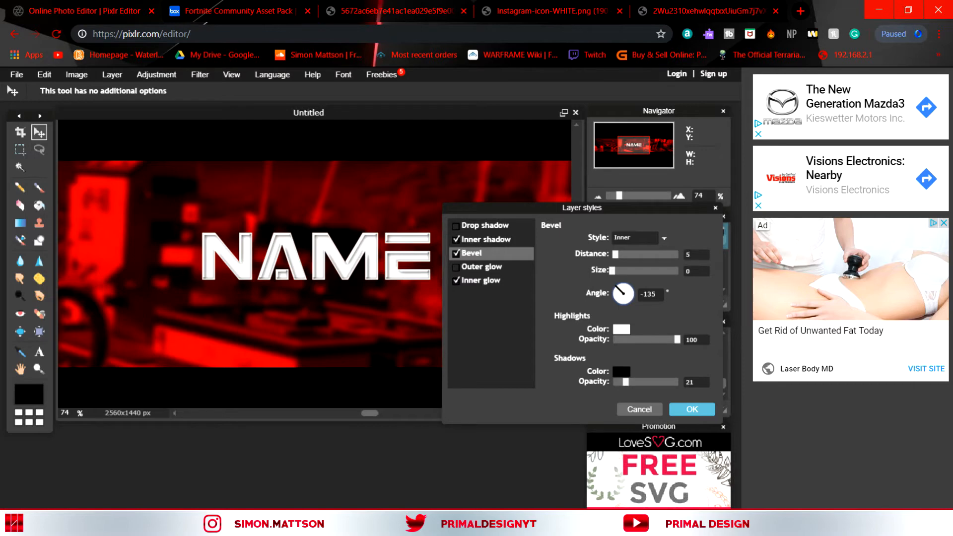
# Add a drop shadow at a -90° angle with maximum opacity and a slightly increased size, and apply the NAME layer's styles
pyautogui.click(456, 225)
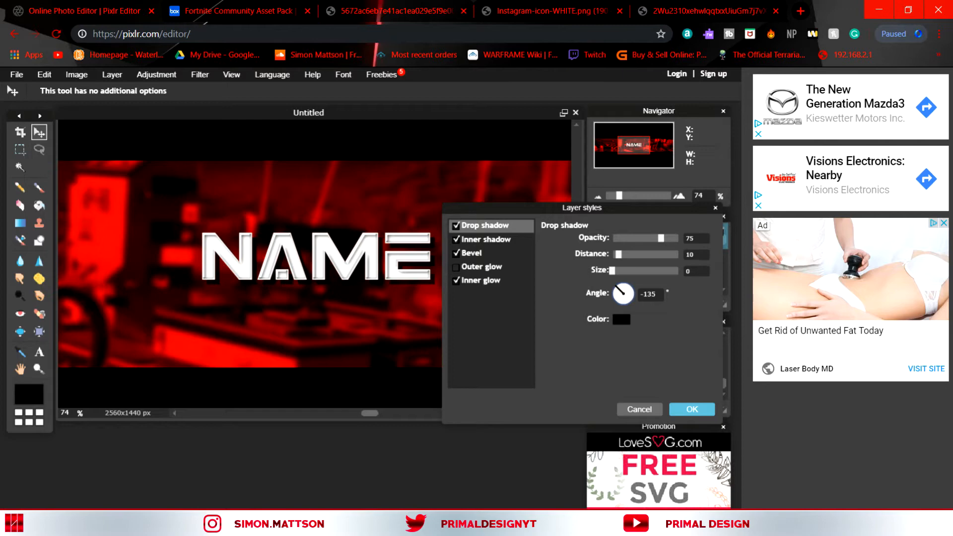
pyautogui.click(656, 294)
pyautogui.press('BackSpace')
pyautogui.press('BackSpace')
pyautogui.press('BackSpace')
pyautogui.press('BackSpace')
pyautogui.write('-90')
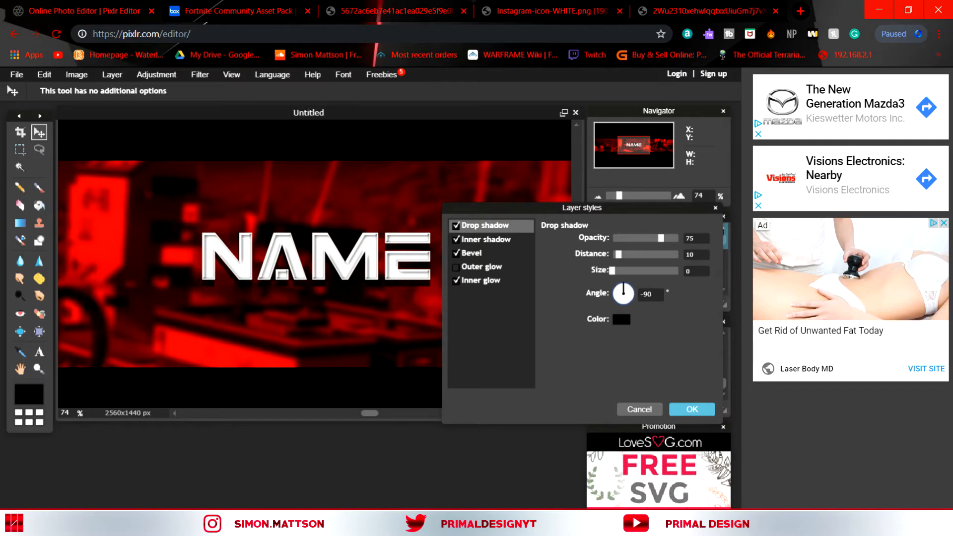
pyautogui.moveTo(660, 238); pyautogui.dragTo(678, 238)
pyautogui.moveTo(612, 271); pyautogui.dragTo(618, 270)
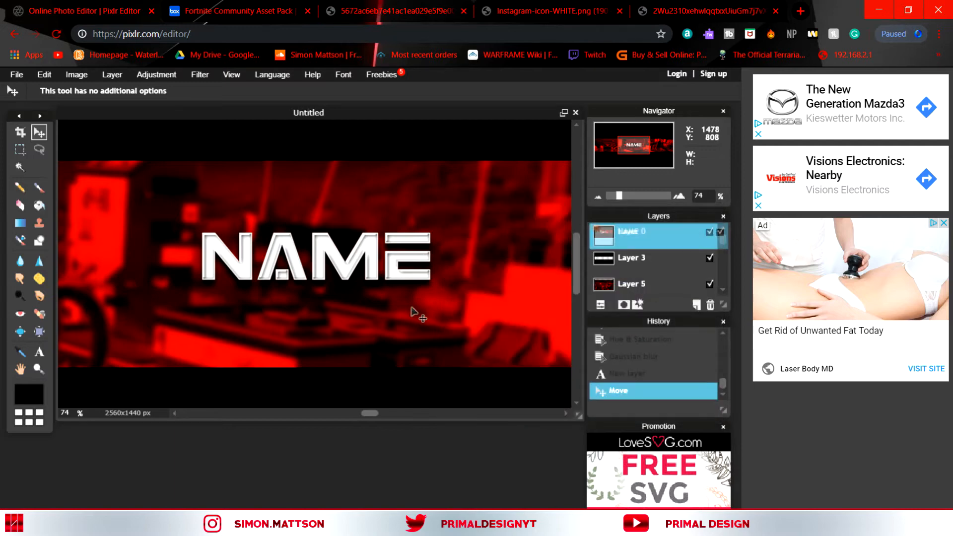
# Open the Vendetta image from the asset pack's Outfits > New with Season 9 folder as a new layer
pyautogui.scroll(-5, 411, 307)
pyautogui.scroll(2, 411, 307)
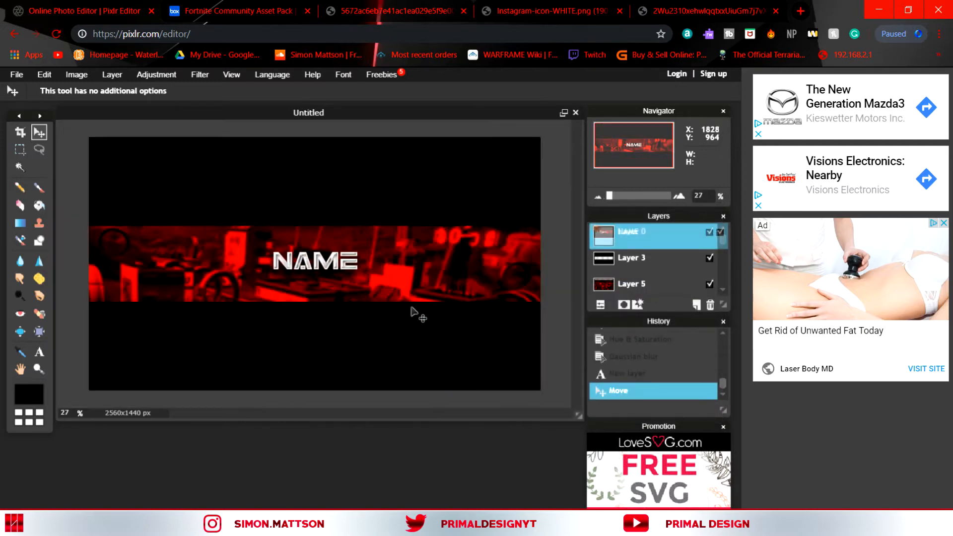
pyautogui.scroll(-2, 411, 311)
pyautogui.scroll(2, 414, 312)
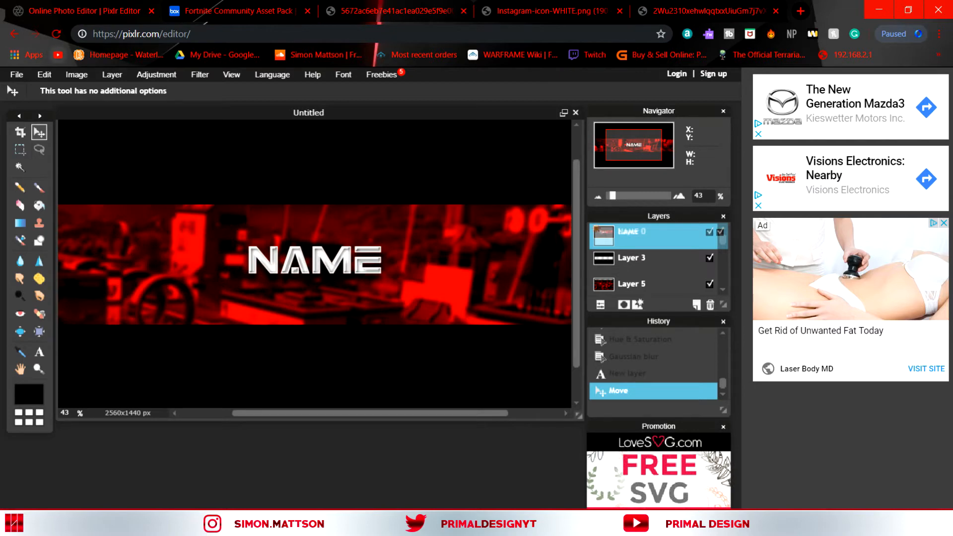
pyautogui.click(76, 74)
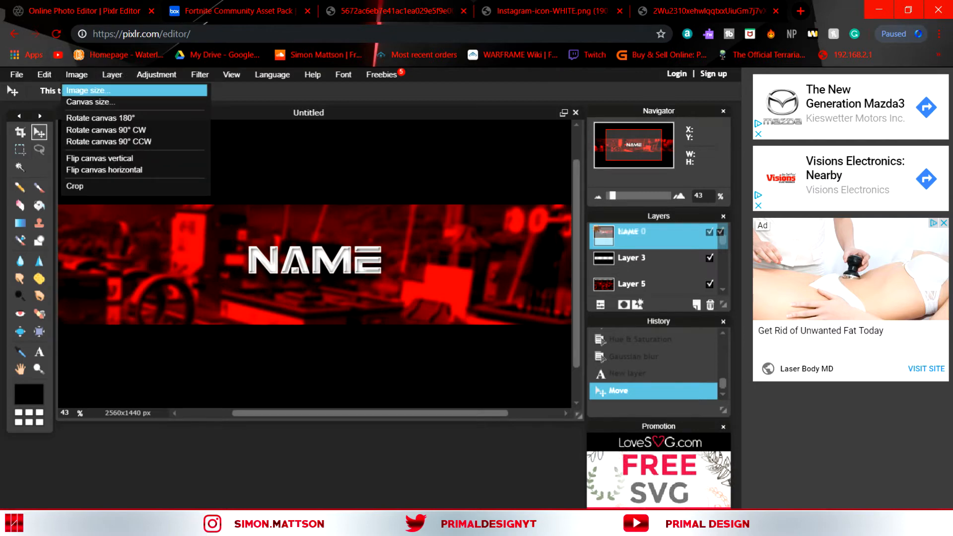
pyautogui.moveTo(112, 74)
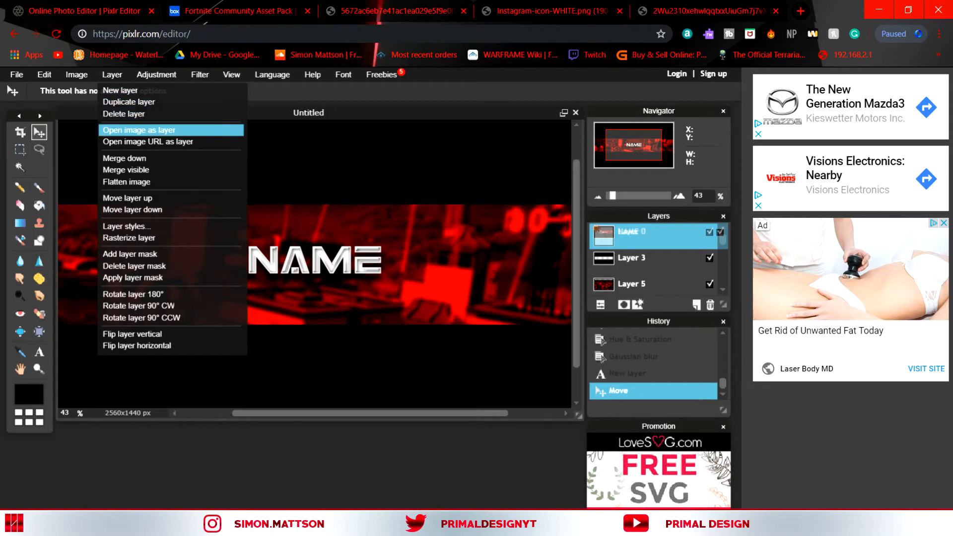
pyautogui.click(132, 130)
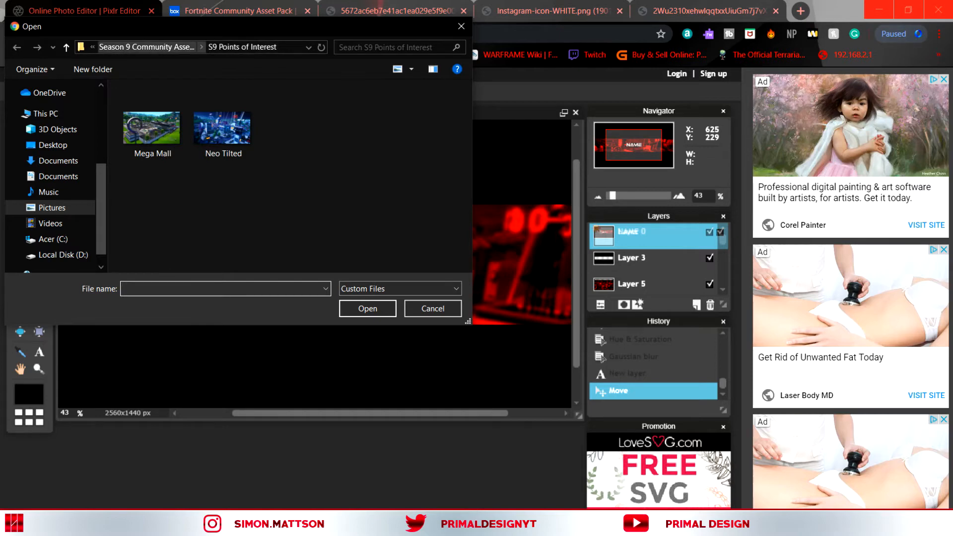
pyautogui.click(146, 47)
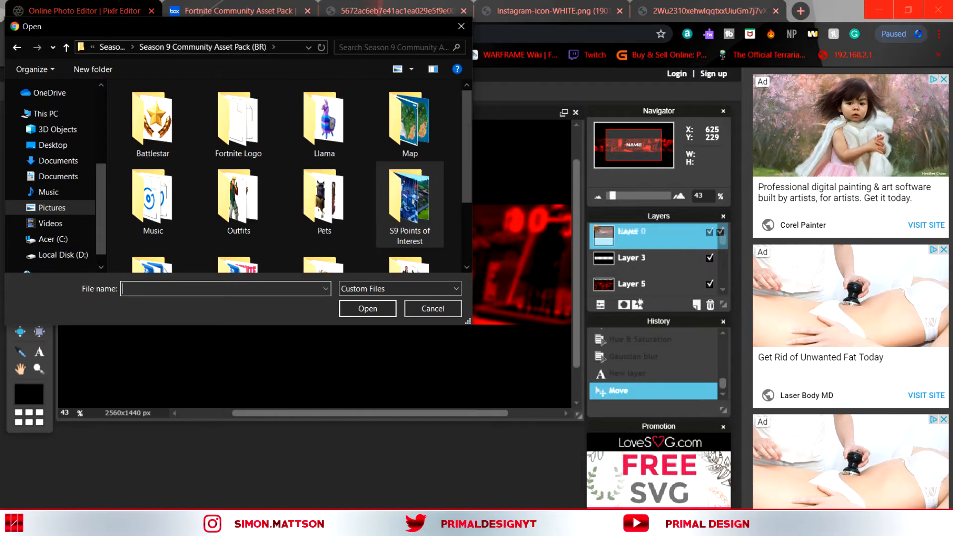
pyautogui.doubleClick(238, 198)
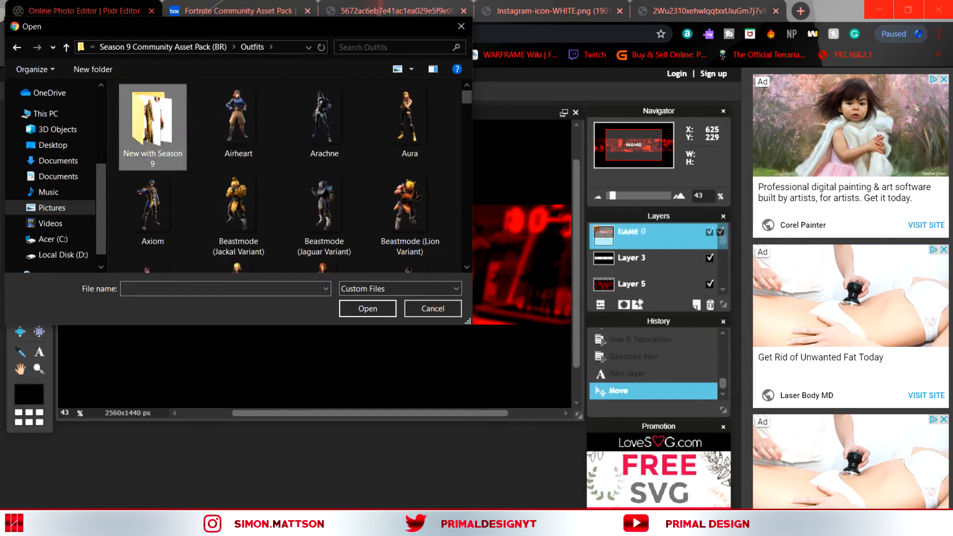
pyautogui.doubleClick(153, 127)
pyautogui.click(223, 199)
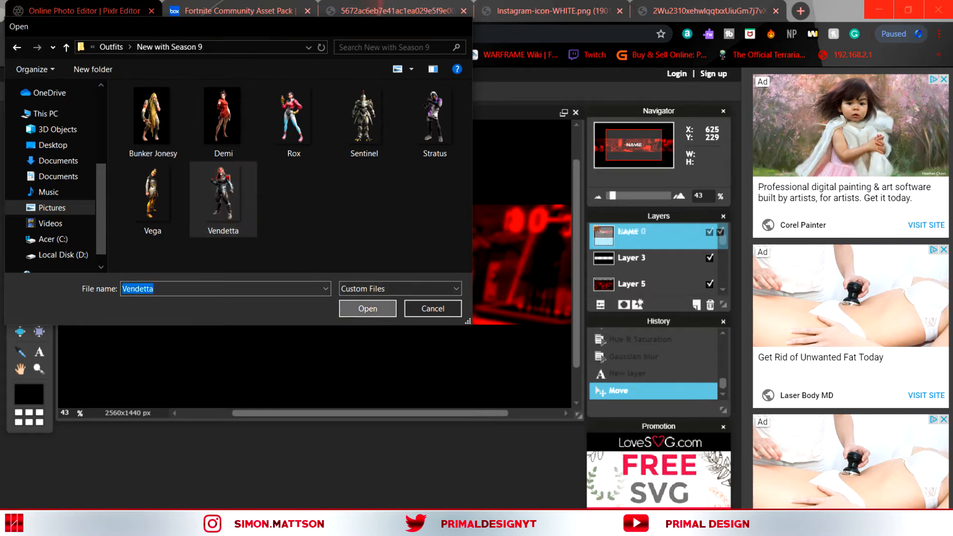
pyautogui.click(365, 309)
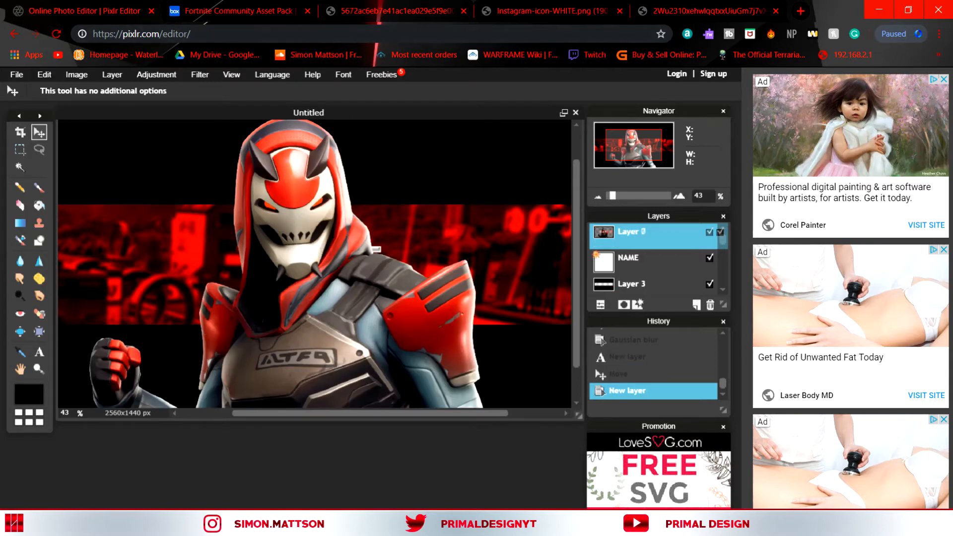
# Place the Vendetta layer below Layer 3, and free-transform the character smaller beside the NAME text on its left
pyautogui.moveTo(655, 233); pyautogui.dragTo(656, 287)
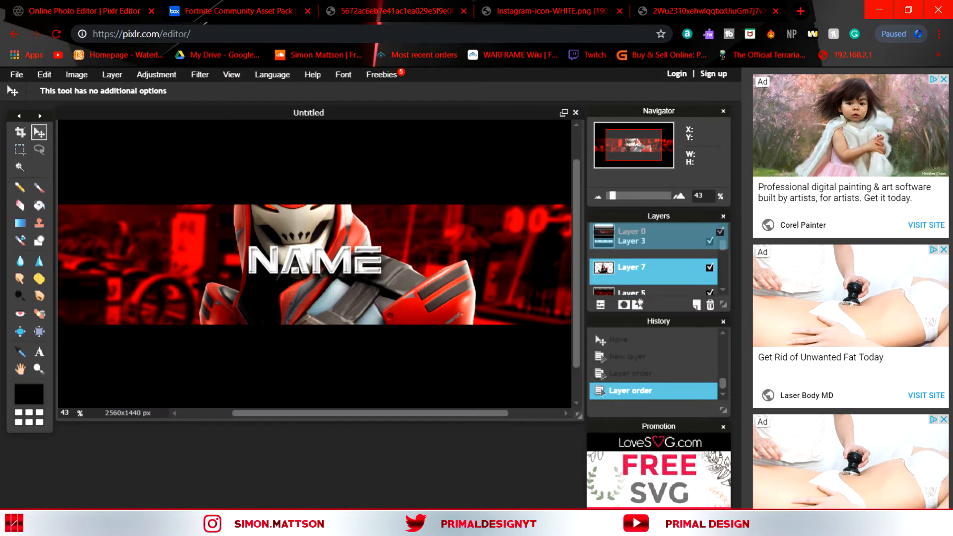
pyautogui.click(44, 73)
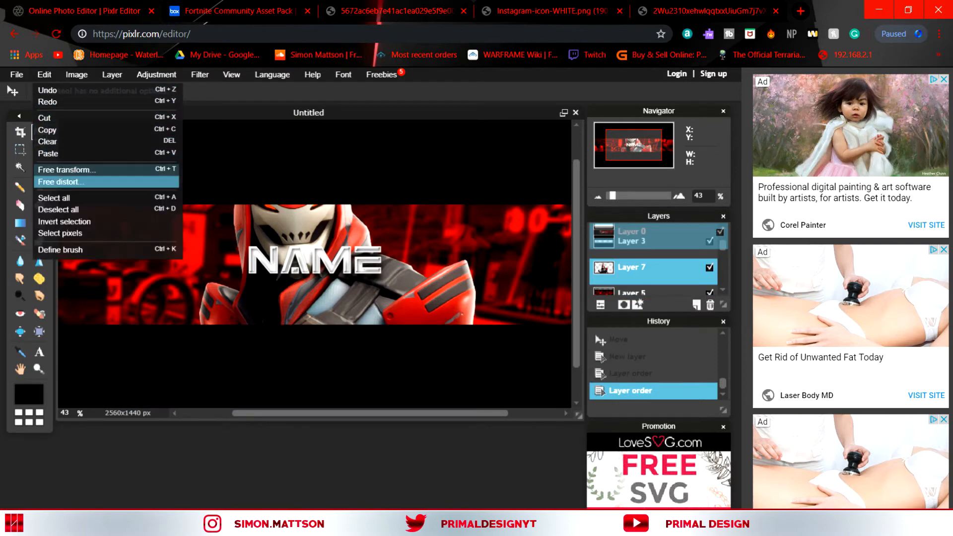
pyautogui.click(114, 171)
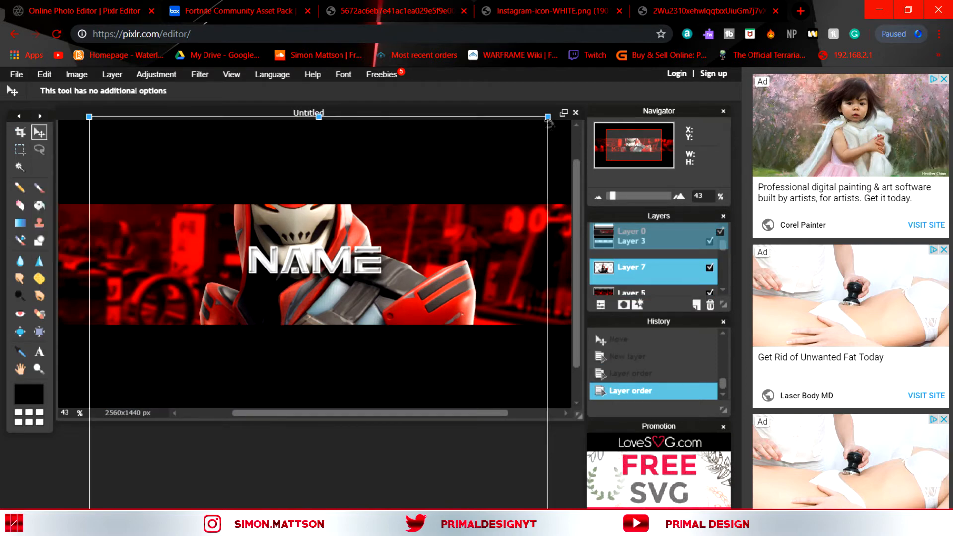
pyautogui.moveTo(551, 112); pyautogui.dragTo(413, 385)
pyautogui.moveTo(362, 433); pyautogui.dragTo(248, 164)
pyautogui.moveTo(176, 279); pyautogui.dragTo(193, 277)
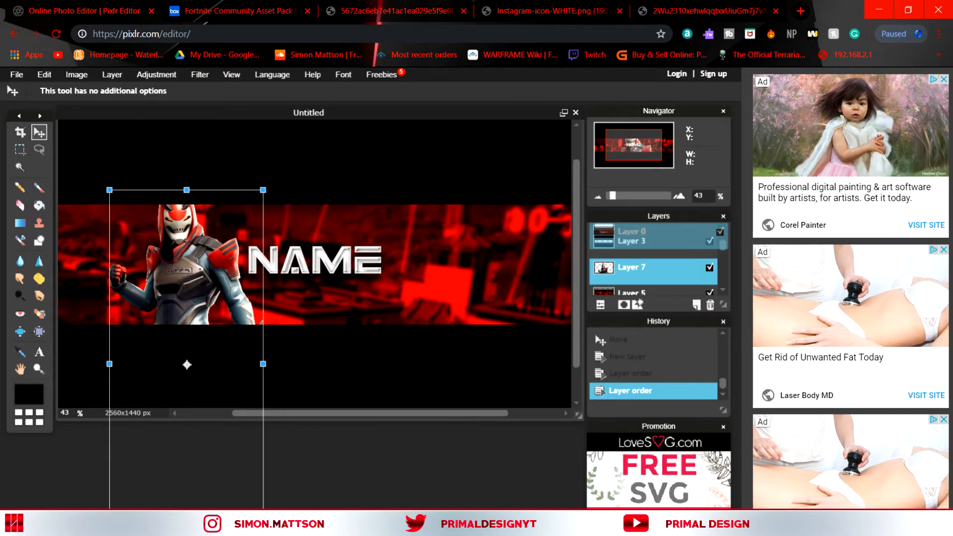
pyautogui.press('Return')
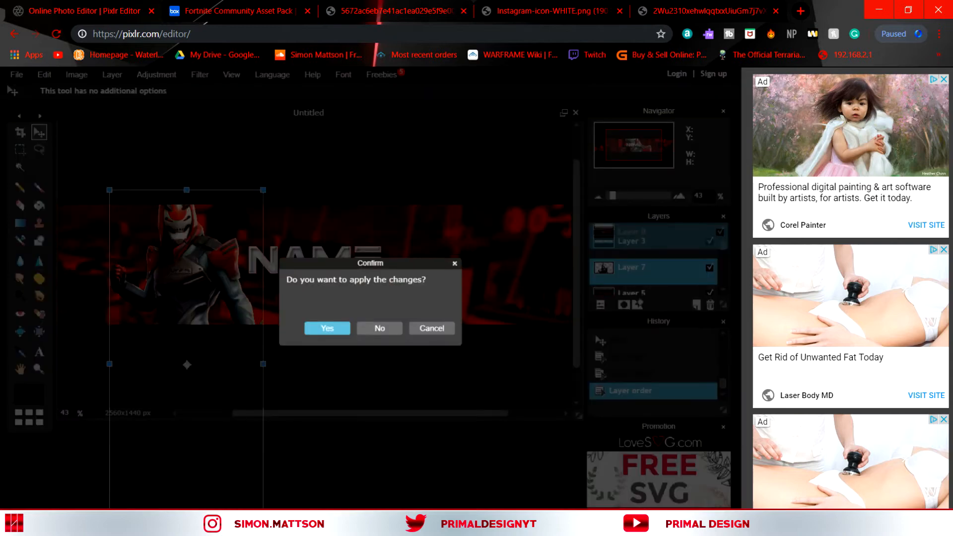
pyautogui.press('Return')
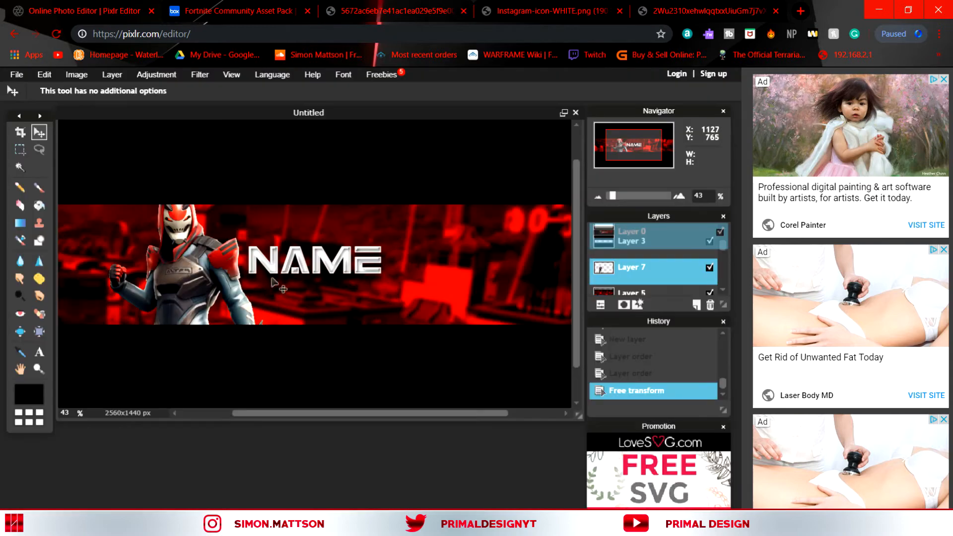
# Add an inner shadow layer style to the Vendetta character layer and apply it
pyautogui.scroll(-3, 272, 278)
pyautogui.scroll(1, 272, 279)
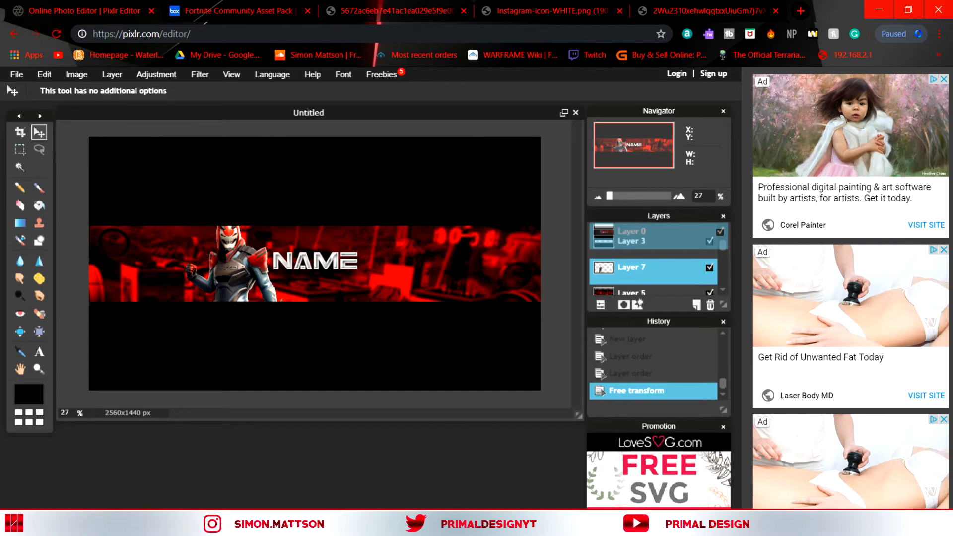
pyautogui.rightClick(658, 230)
pyautogui.click(680, 354)
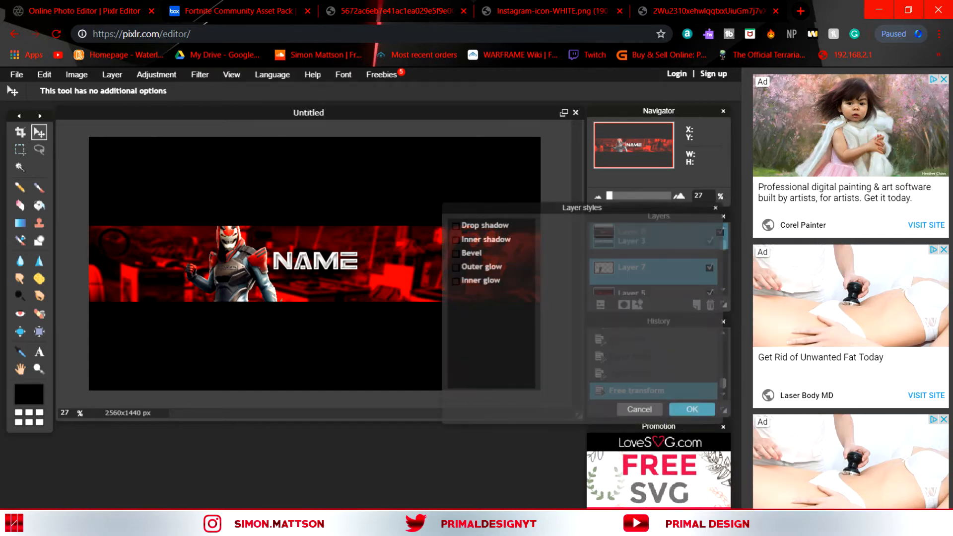
pyautogui.click(455, 240)
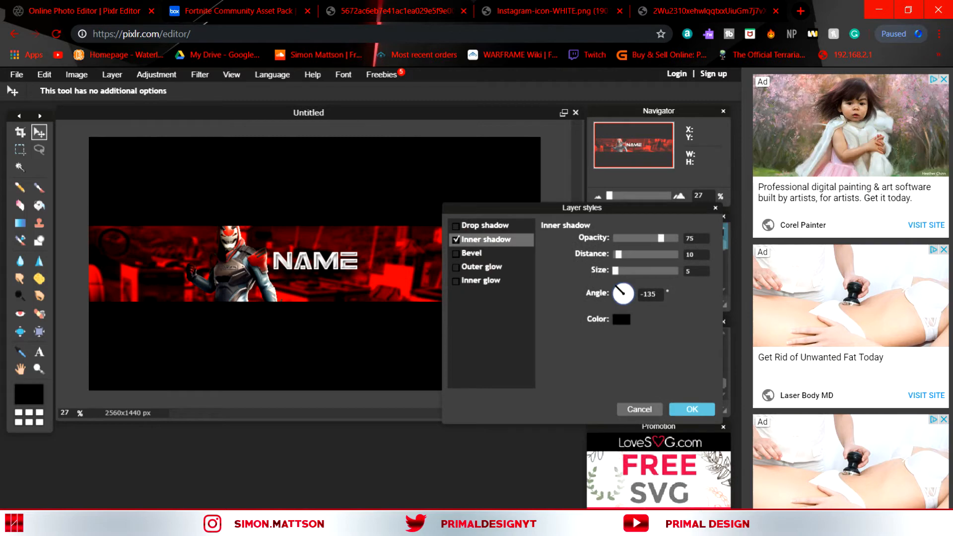
pyautogui.press('Return')
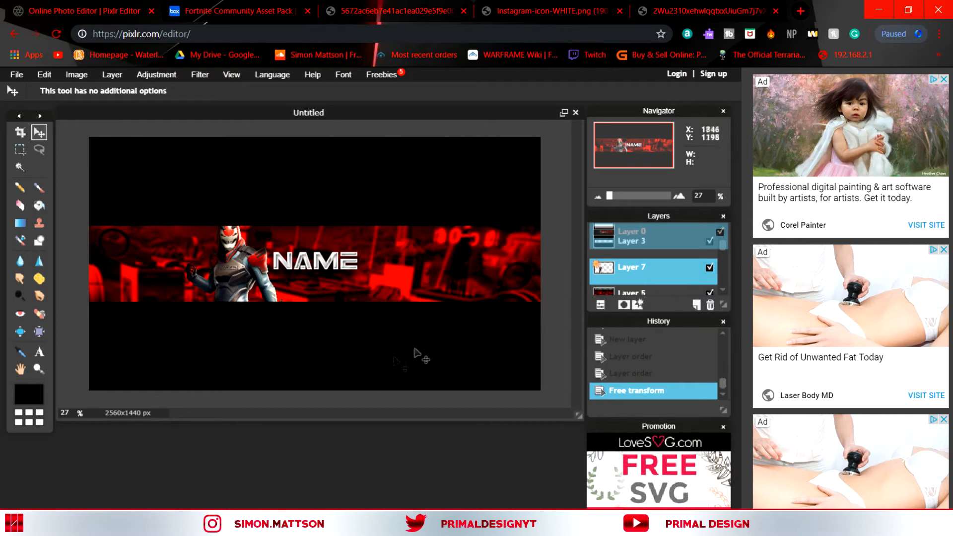
# Lasso the left part of background Layer 5, paste a copy as a new layer, and shift it slightly right behind the NAME text
pyautogui.scroll(-1, 653, 263)
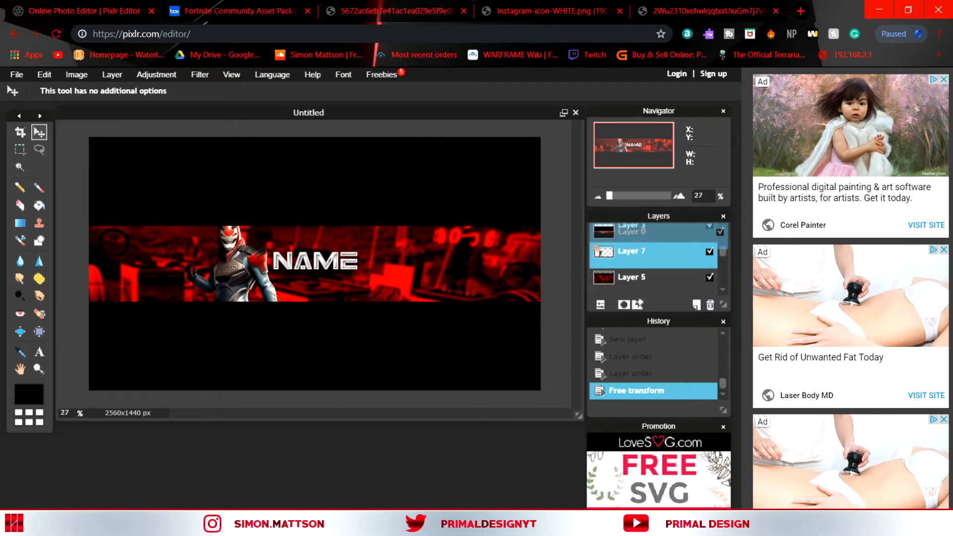
pyautogui.click(653, 279)
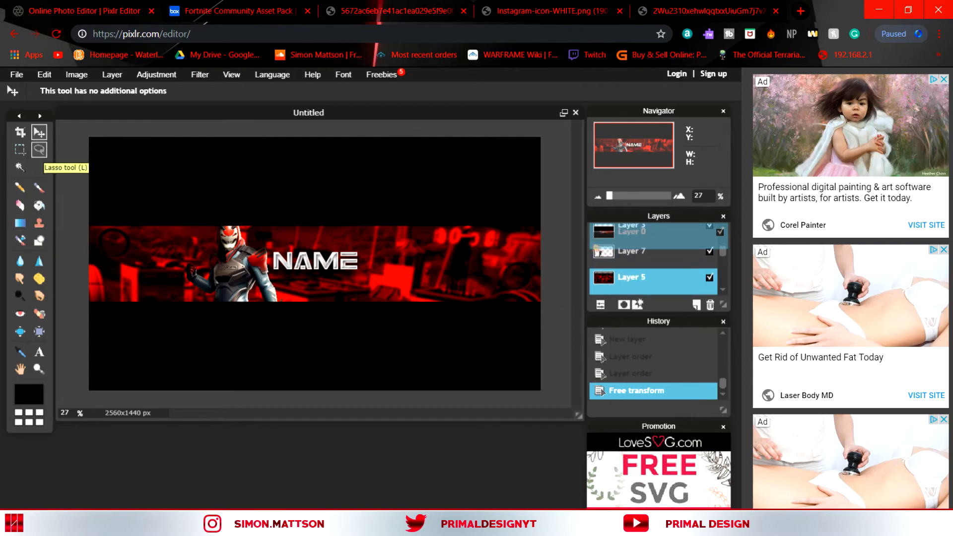
pyautogui.click(40, 149)
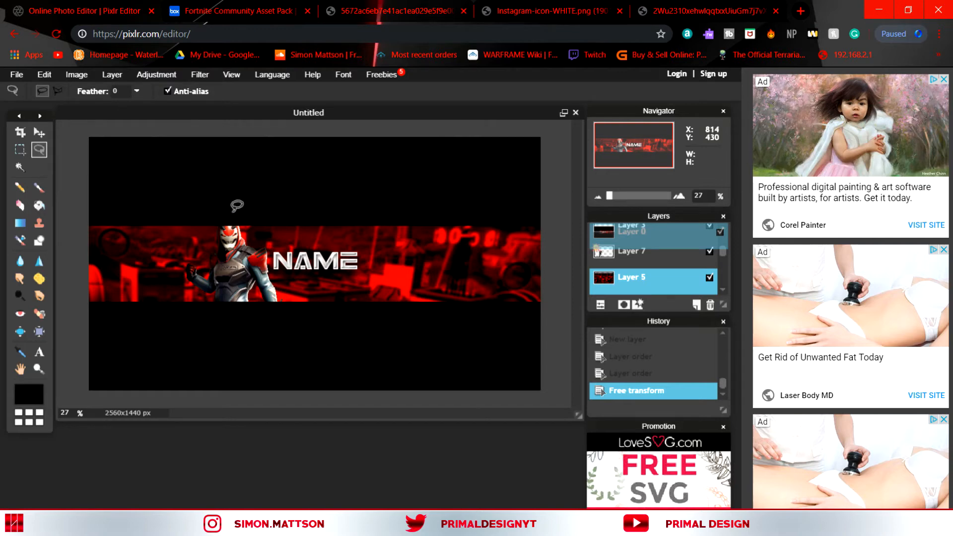
pyautogui.moveTo(233, 214)
pyautogui.mouseDown()
pyautogui.moveTo(228, 315)
pyautogui.moveTo(107, 327)
pyautogui.moveTo(86, 324)
pyautogui.moveTo(75, 305)
pyautogui.moveTo(67, 242)
pyautogui.moveTo(82, 213)
pyautogui.moveTo(122, 201)
pyautogui.moveTo(236, 207)
pyautogui.mouseUp()
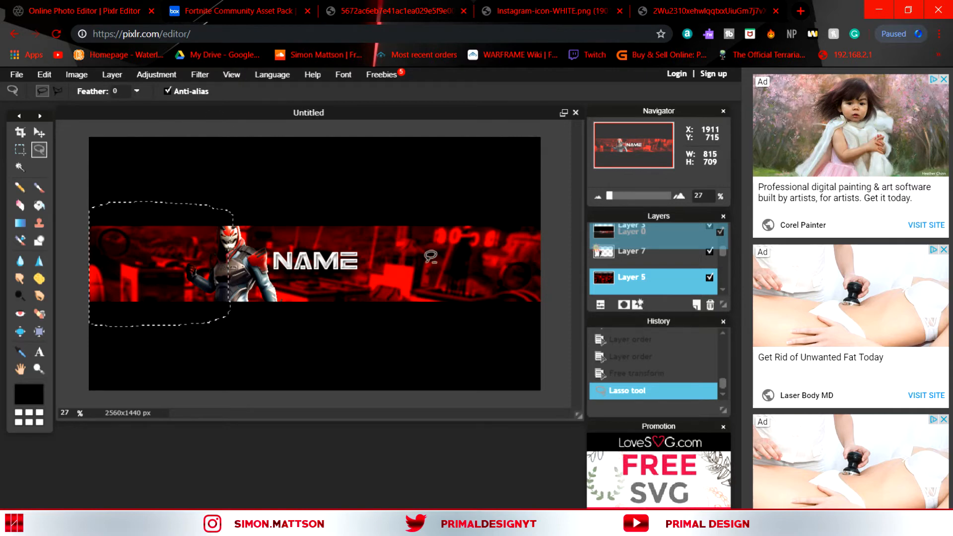
pyautogui.hotkey('ctrl', 'c')
pyautogui.hotkey('ctrl', 'v')
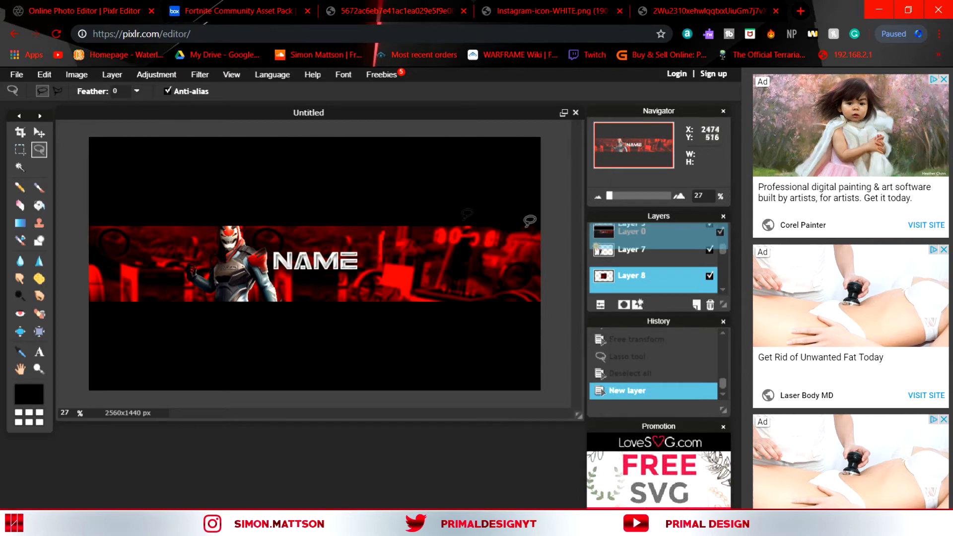
pyautogui.click(40, 132)
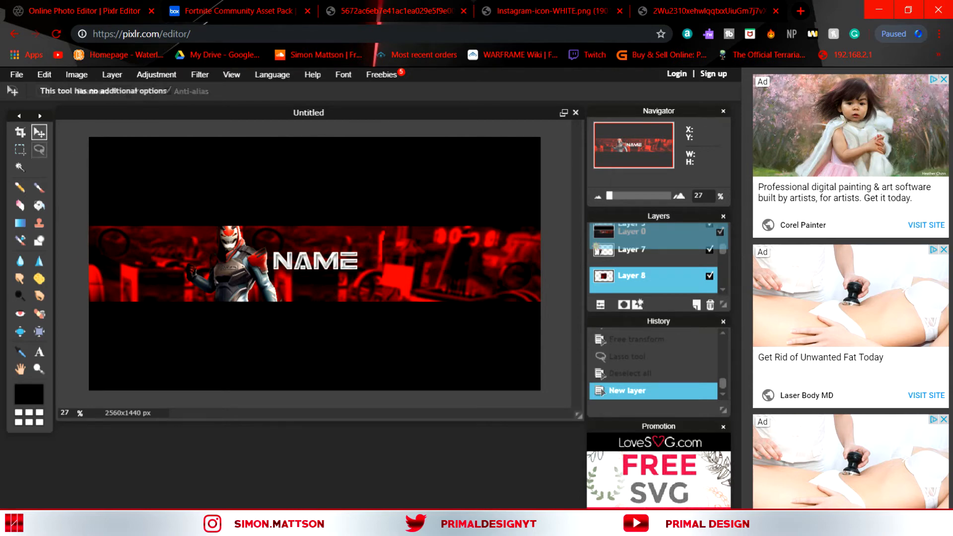
pyautogui.moveTo(329, 259); pyautogui.dragTo(350, 268)
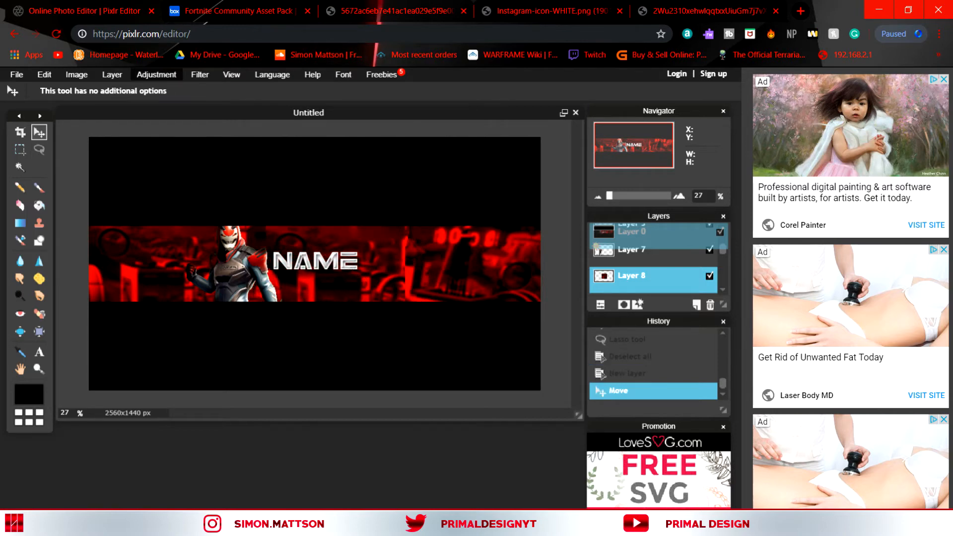
# Adjust Layer 8's Hue & Saturation to Saturation -100, Lightness -5 with Colorize on, and shift the patch to the banner's left end
pyautogui.click(156, 74)
pyautogui.click(170, 102)
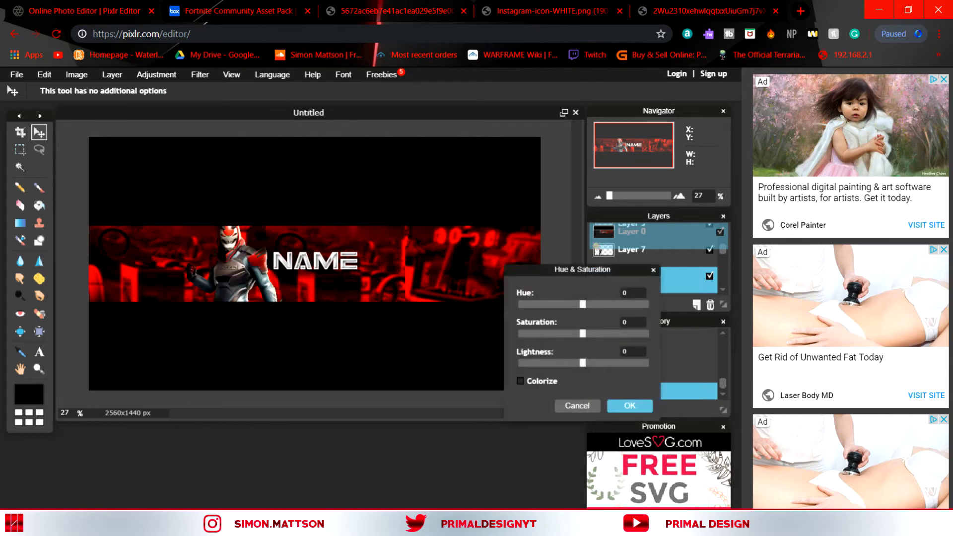
pyautogui.moveTo(582, 333); pyautogui.dragTo(521, 334)
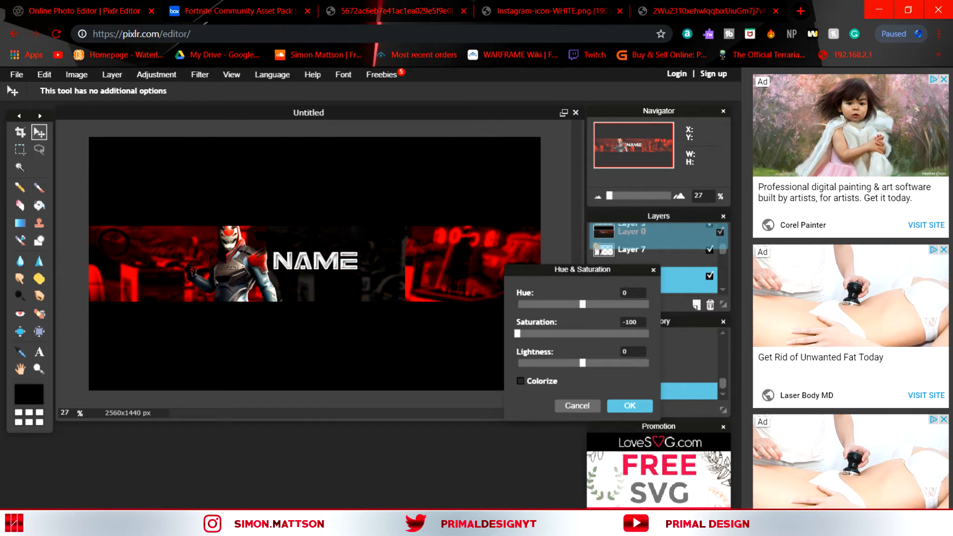
pyautogui.moveTo(583, 363); pyautogui.dragTo(576, 363)
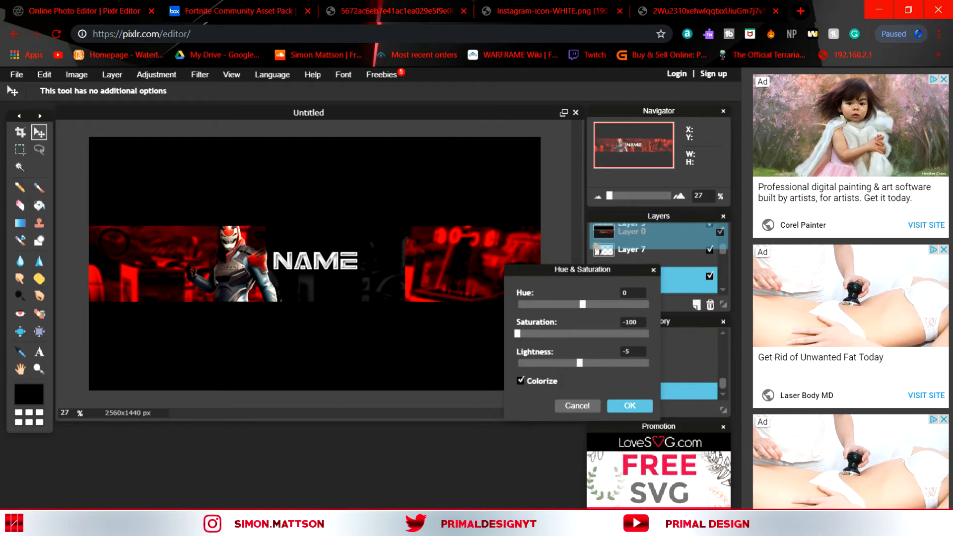
pyautogui.press('Return')
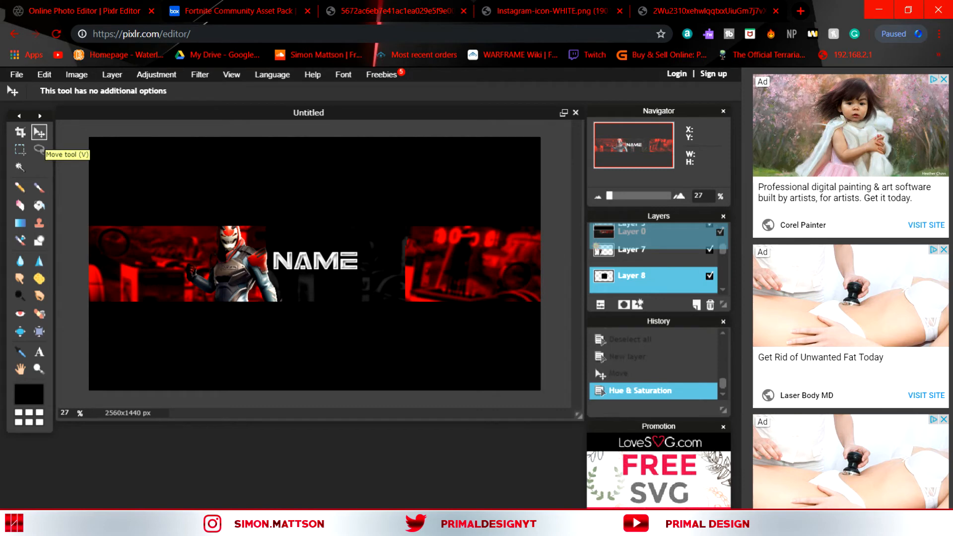
pyautogui.moveTo(352, 266); pyautogui.dragTo(180, 266)
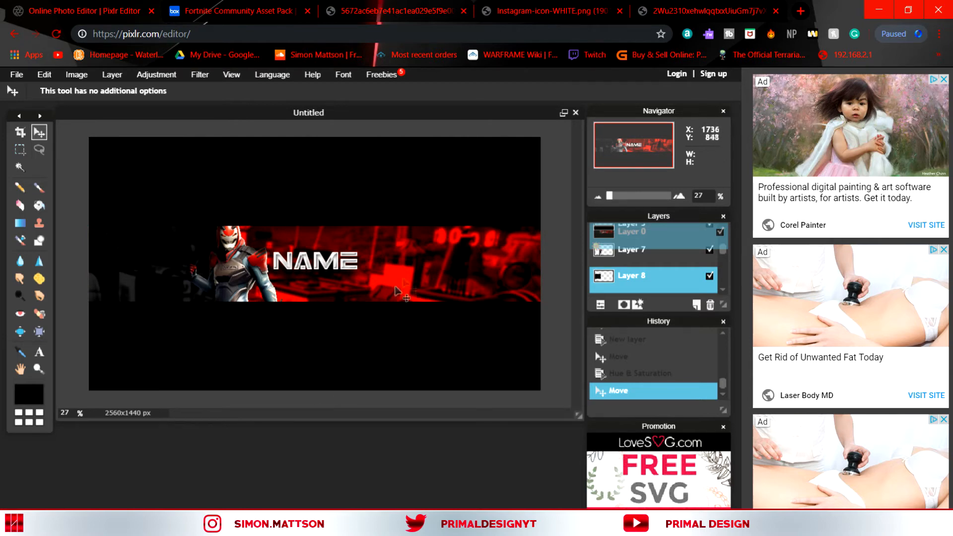
# Open the Instagram-icon-WHITE image from the Desktop folder as a new layer
pyautogui.moveTo(653, 233); pyautogui.dragTo(653, 231)
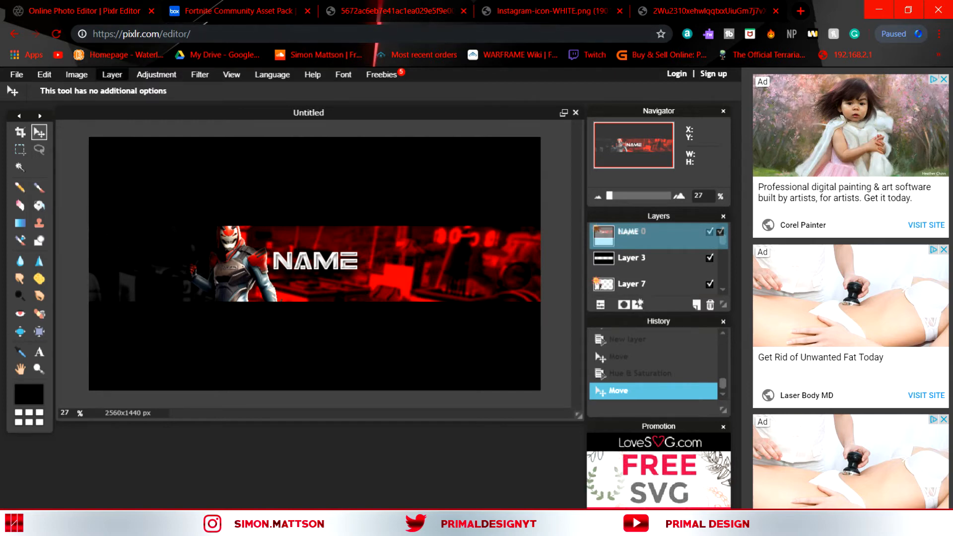
pyautogui.click(113, 75)
pyautogui.click(139, 130)
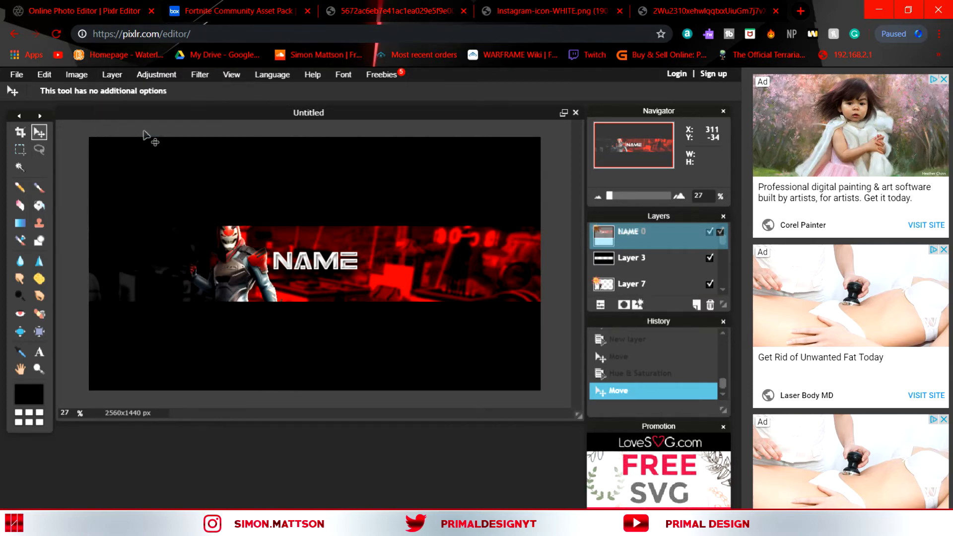
pyautogui.click(52, 145)
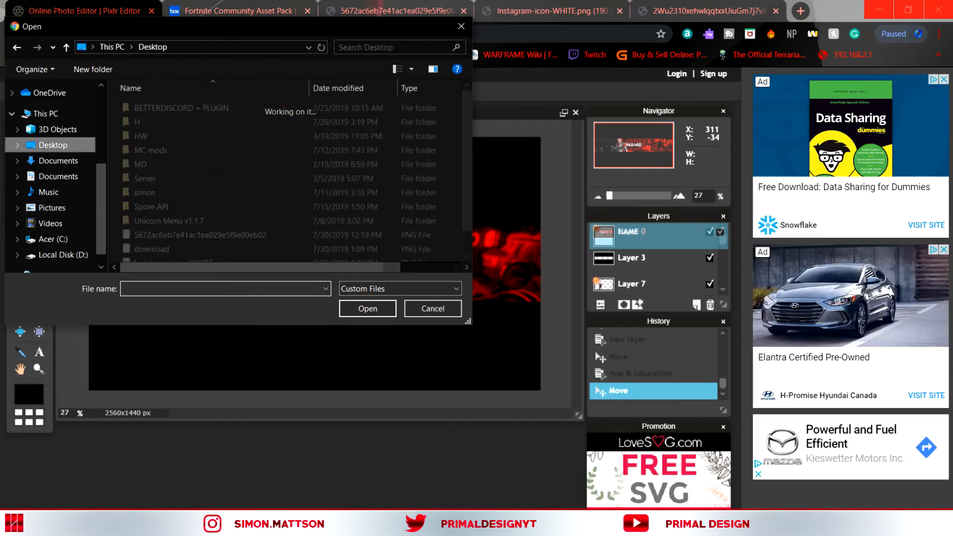
pyautogui.scroll(-1, 224, 211)
pyautogui.click(224, 227)
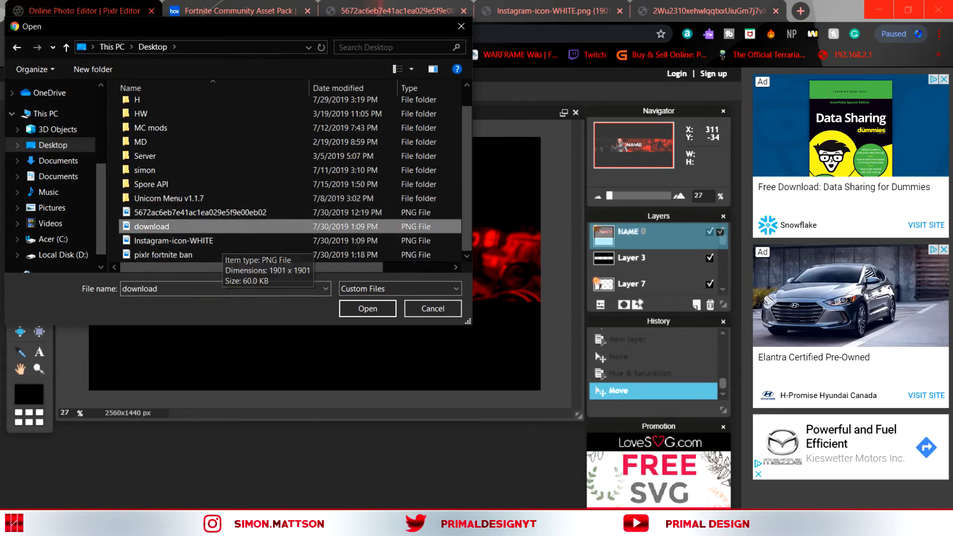
pyautogui.click(223, 240)
pyautogui.click(368, 308)
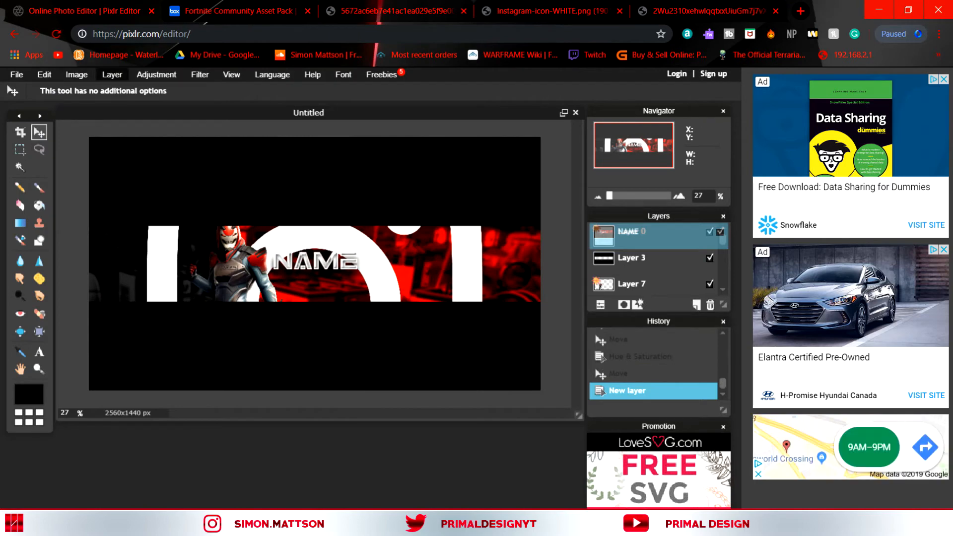
# Open the Twitter bird image named download from the Desktop folder as a new layer
pyautogui.click(112, 74)
pyautogui.click(139, 130)
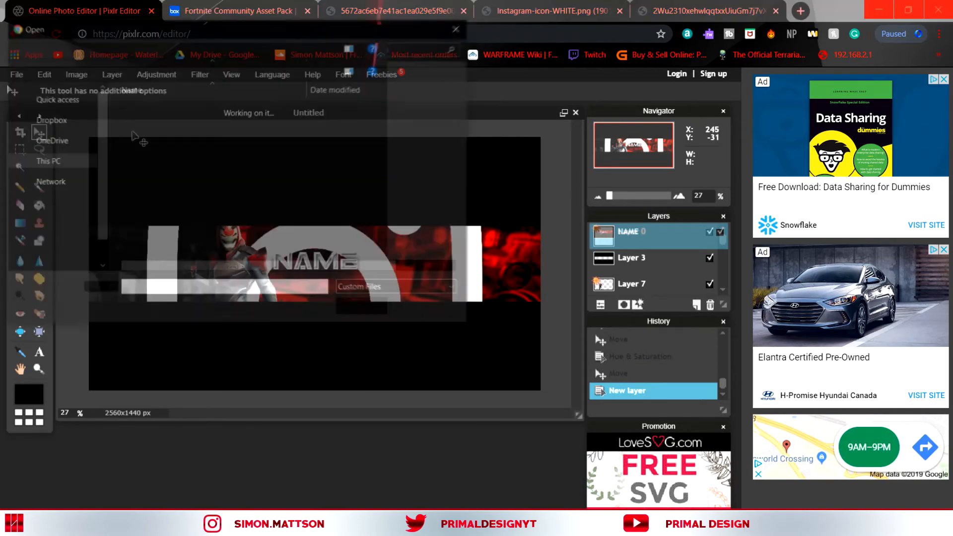
pyautogui.scroll(-1, 213, 207)
pyautogui.click(212, 227)
pyautogui.click(366, 309)
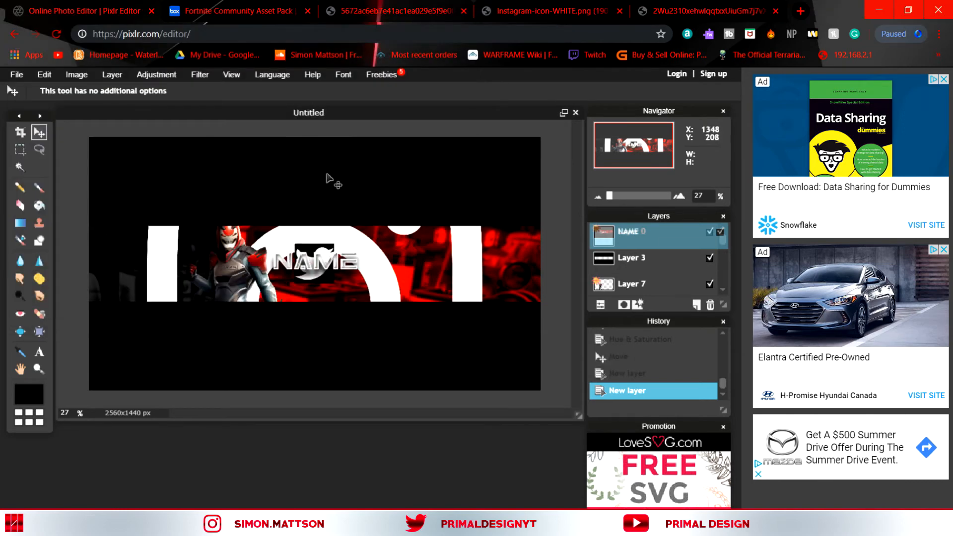
# Select the black background around the Twitter bird with the Wand tool at tolerance 21 and cut it away
pyautogui.scroll(5, 326, 174)
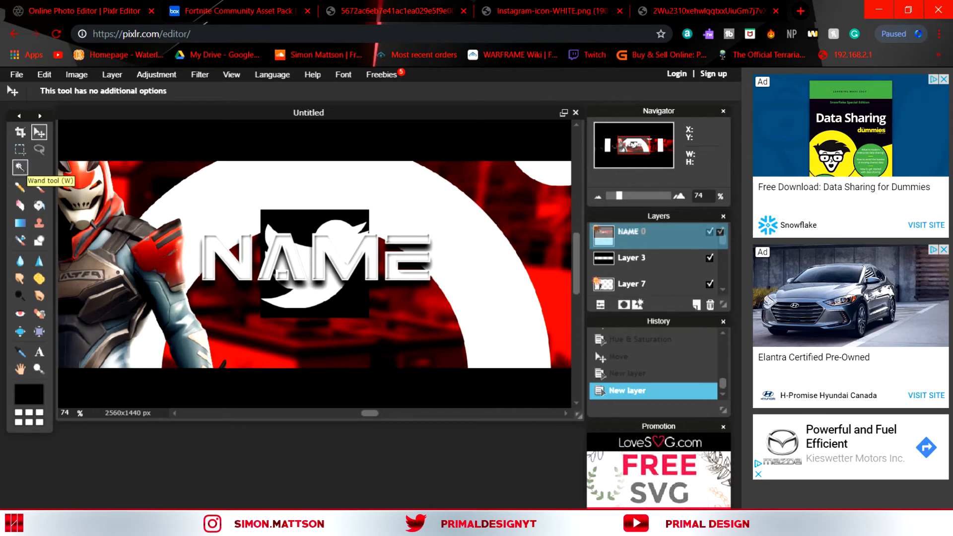
pyautogui.click(19, 167)
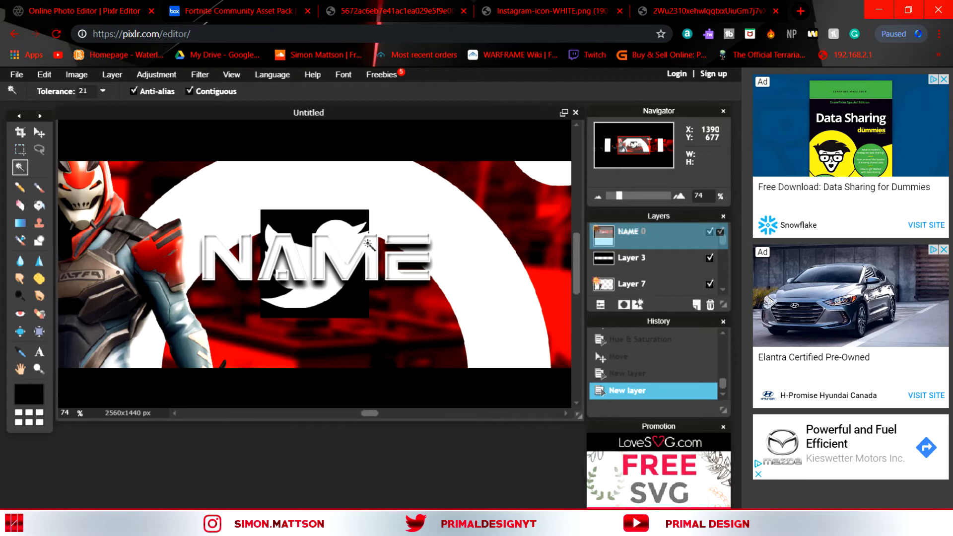
pyautogui.click(353, 307)
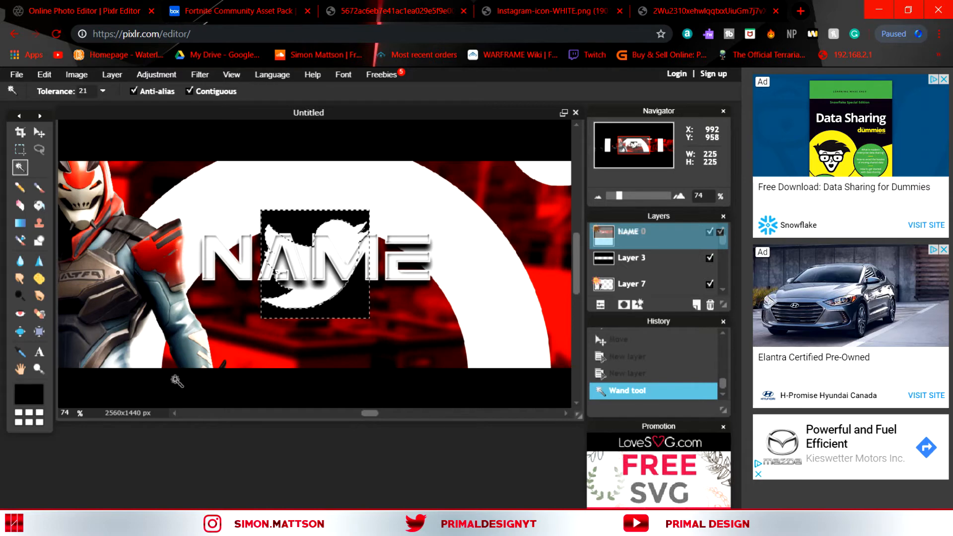
pyautogui.hotkey('ctrl', 'x')
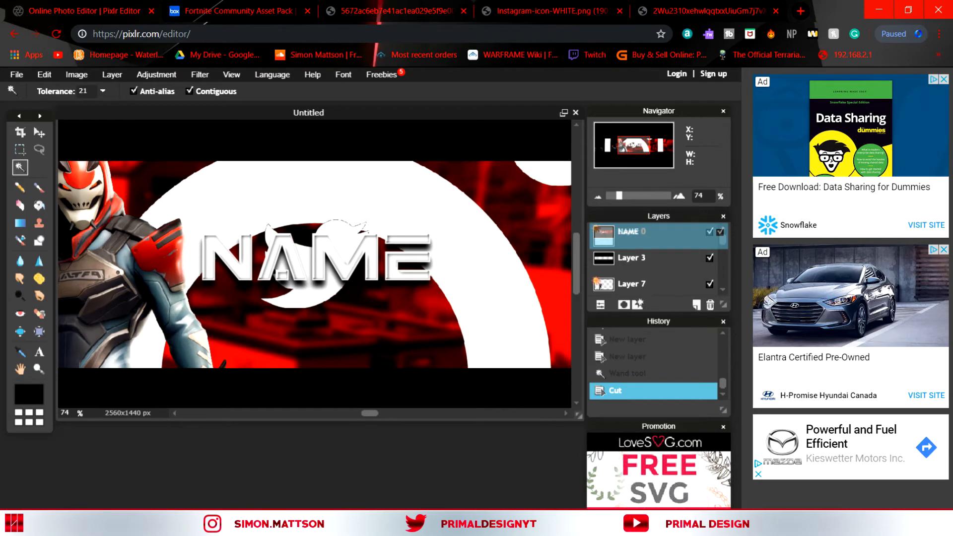
# Place Layer 3 directly below the Vendetta character's Layer 7, and switch to the Move tool
pyautogui.moveTo(632, 258); pyautogui.dragTo(631, 284)
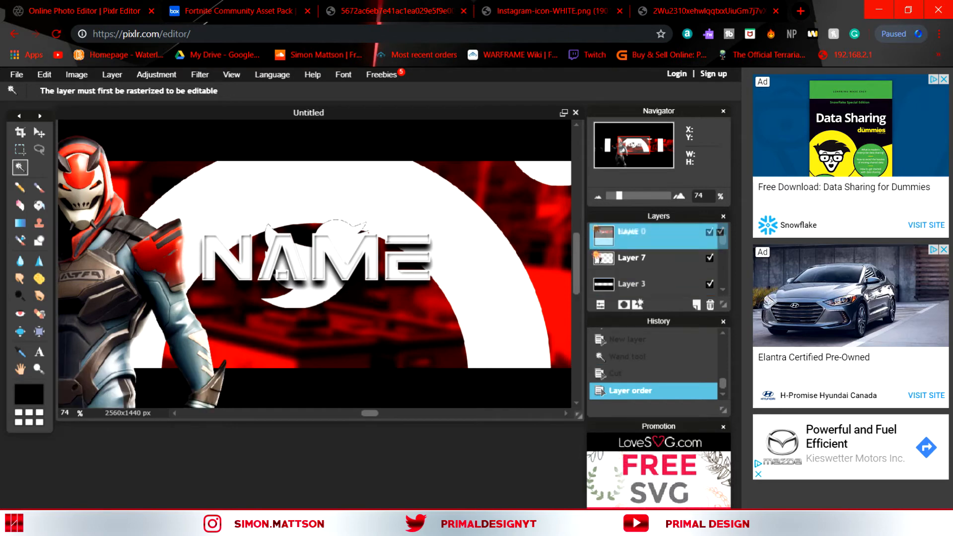
pyautogui.click(40, 134)
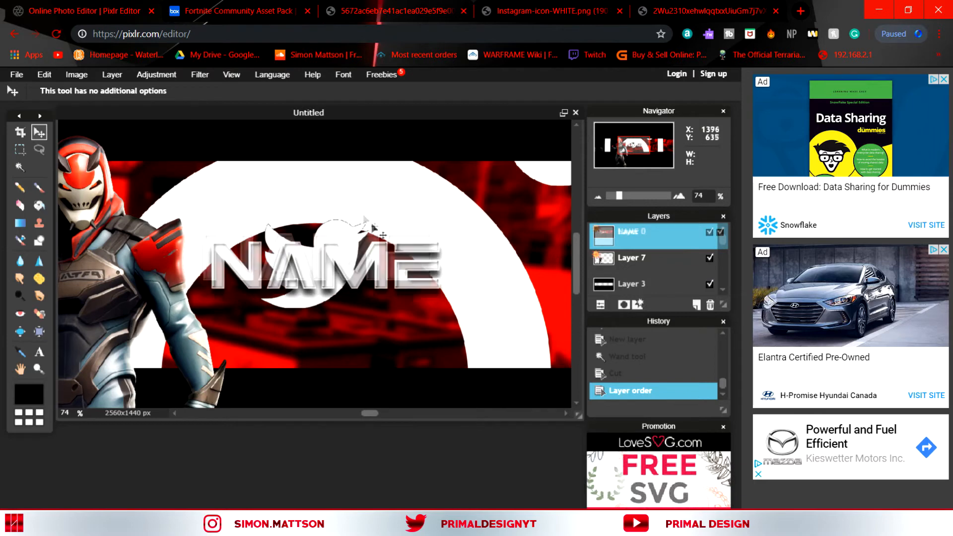